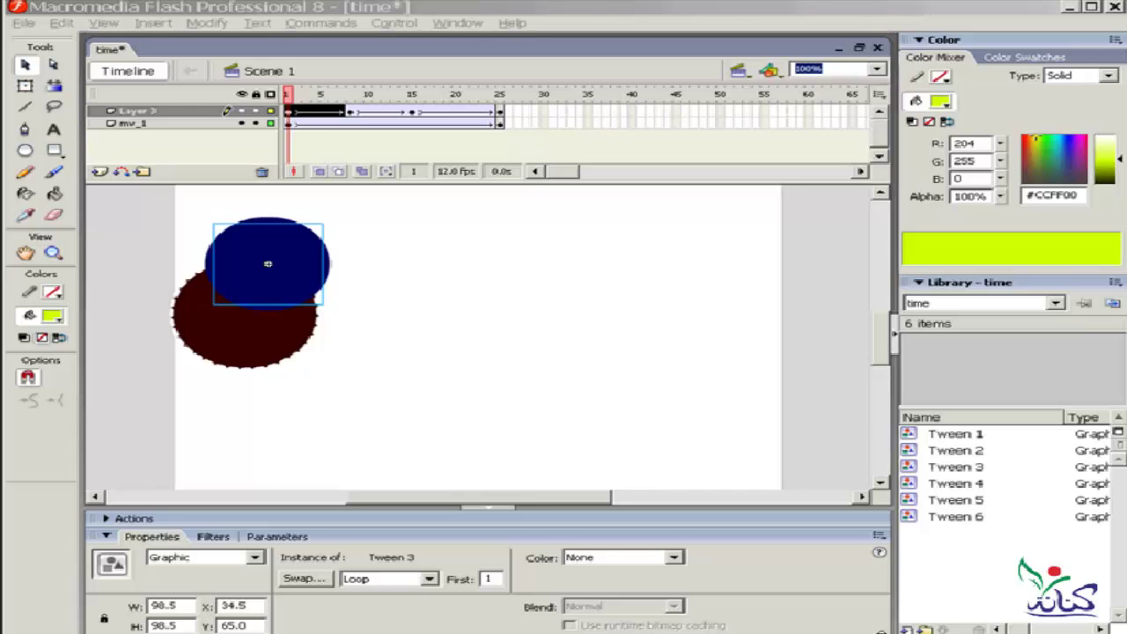
# - Minimize the time file and create a new maximized Flash document, Untitled-2 (550 x 400, 12 fps)
pyautogui.click(838, 48)
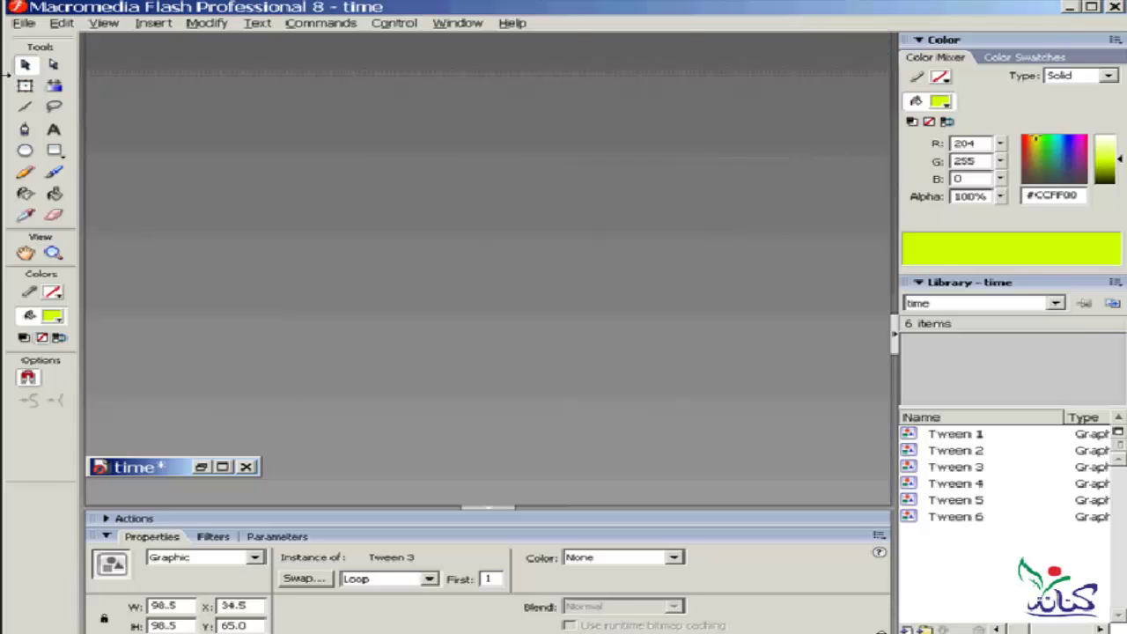
pyautogui.click(23, 23)
pyautogui.click(35, 36)
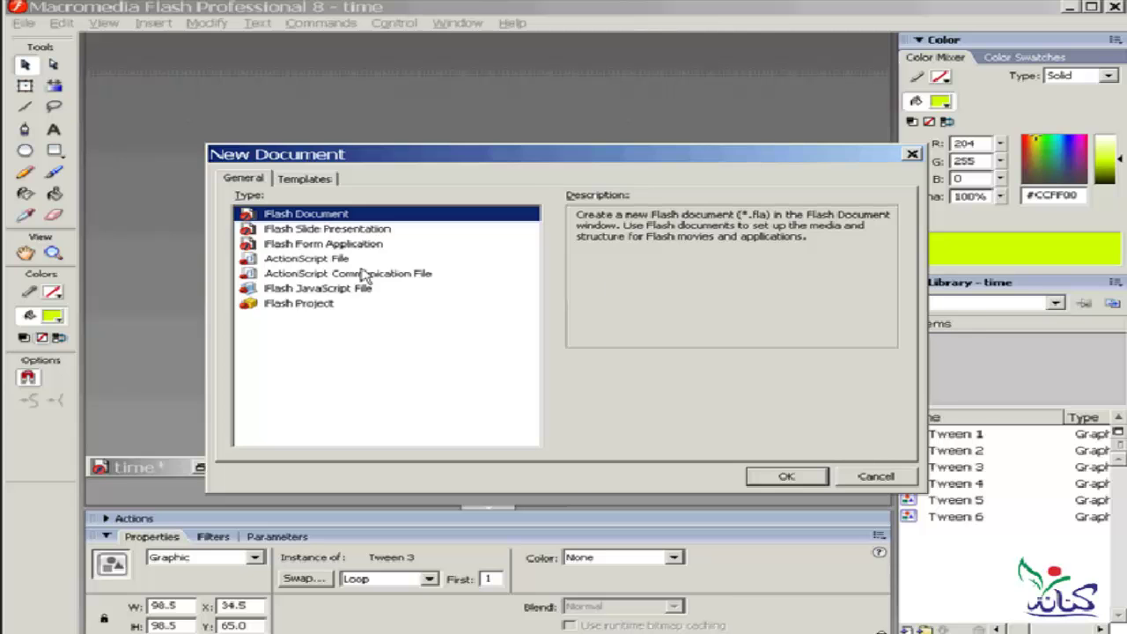
pyautogui.click(779, 476)
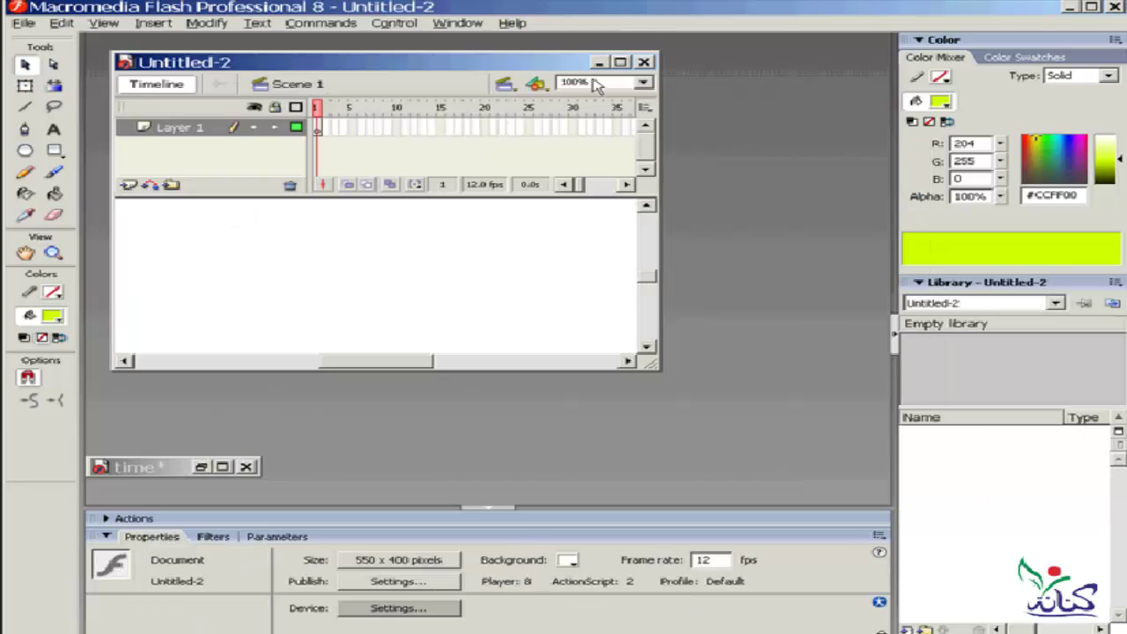
pyautogui.click(620, 62)
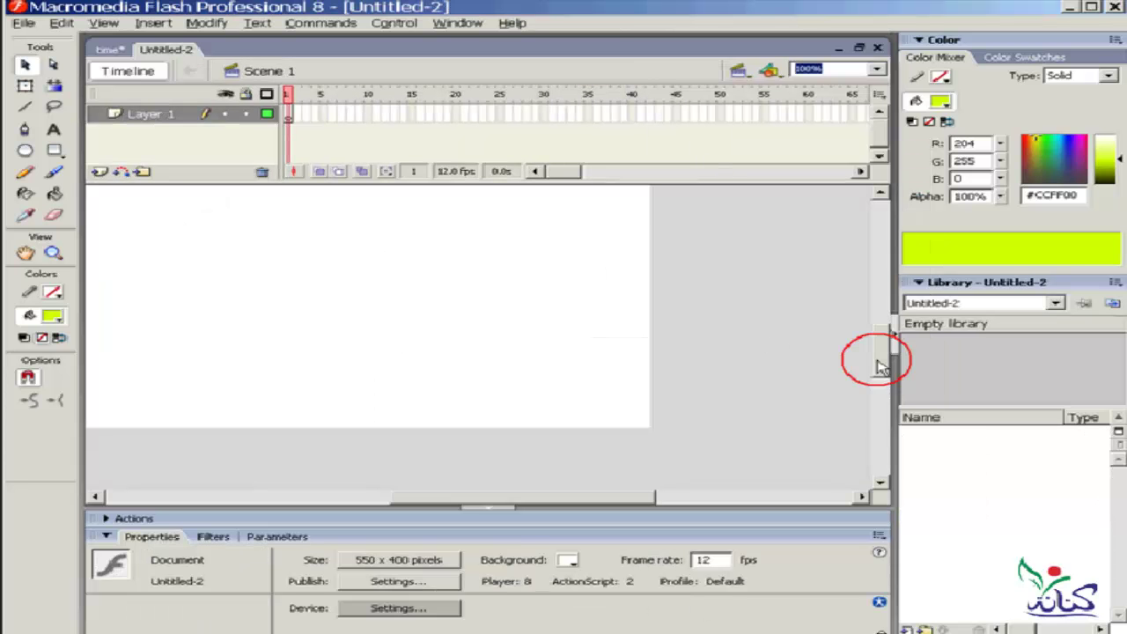
pyautogui.moveTo(876, 365); pyautogui.dragTo(876, 352)
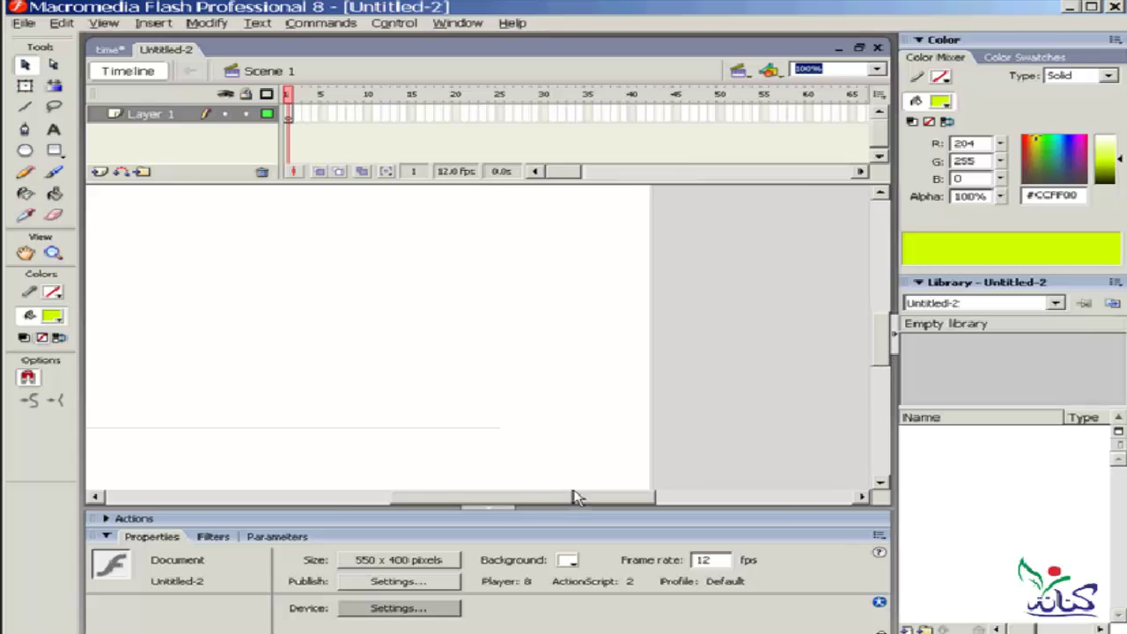
pyautogui.moveTo(574, 498); pyautogui.dragTo(509, 497)
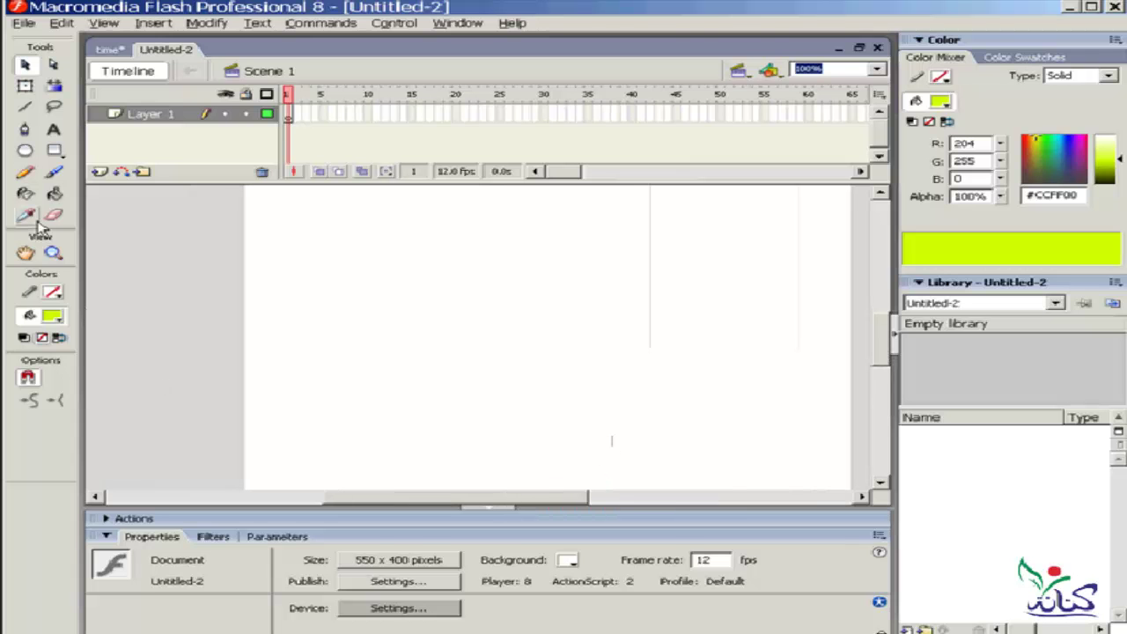
pyautogui.click(25, 151)
# - Draw a #CCFF00 circle on frame 1 and insert a blank keyframe at frame 40
pyautogui.moveTo(416, 282)
pyautogui.mouseDown()
pyautogui.moveTo(324, 371)
pyautogui.moveTo(276, 386)
pyautogui.mouseUp()
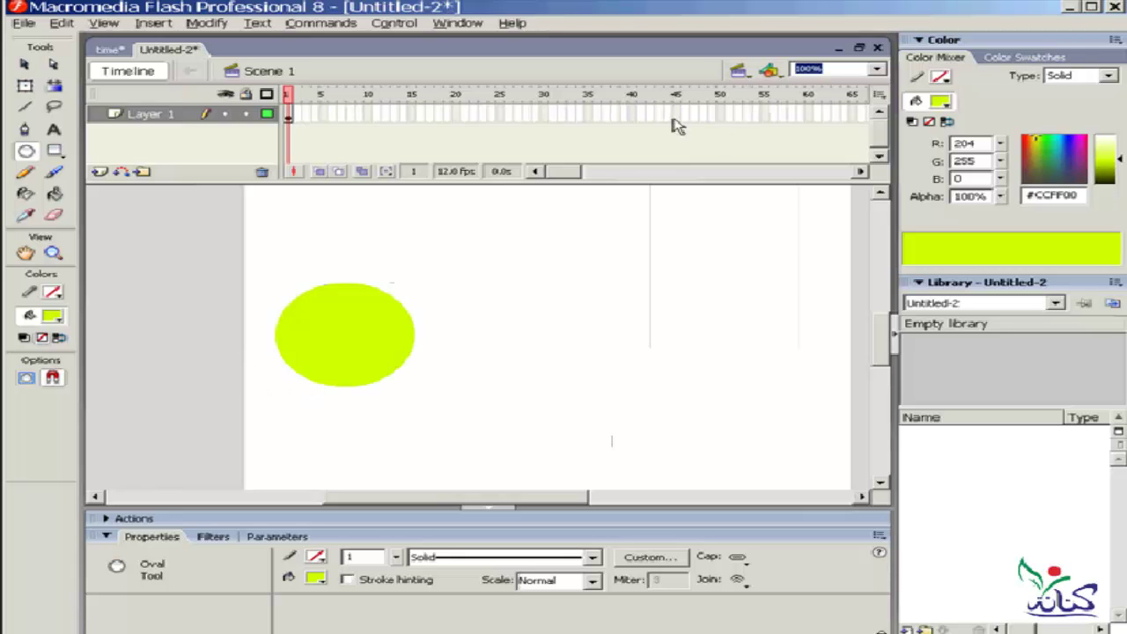
pyautogui.click(632, 114)
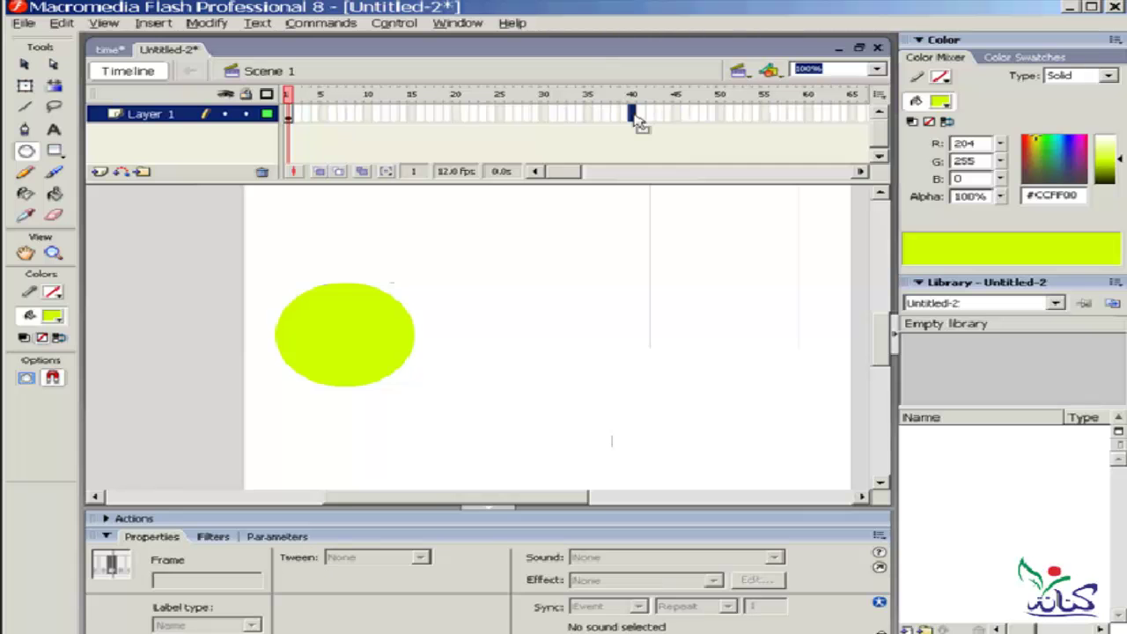
pyautogui.rightClick(636, 121)
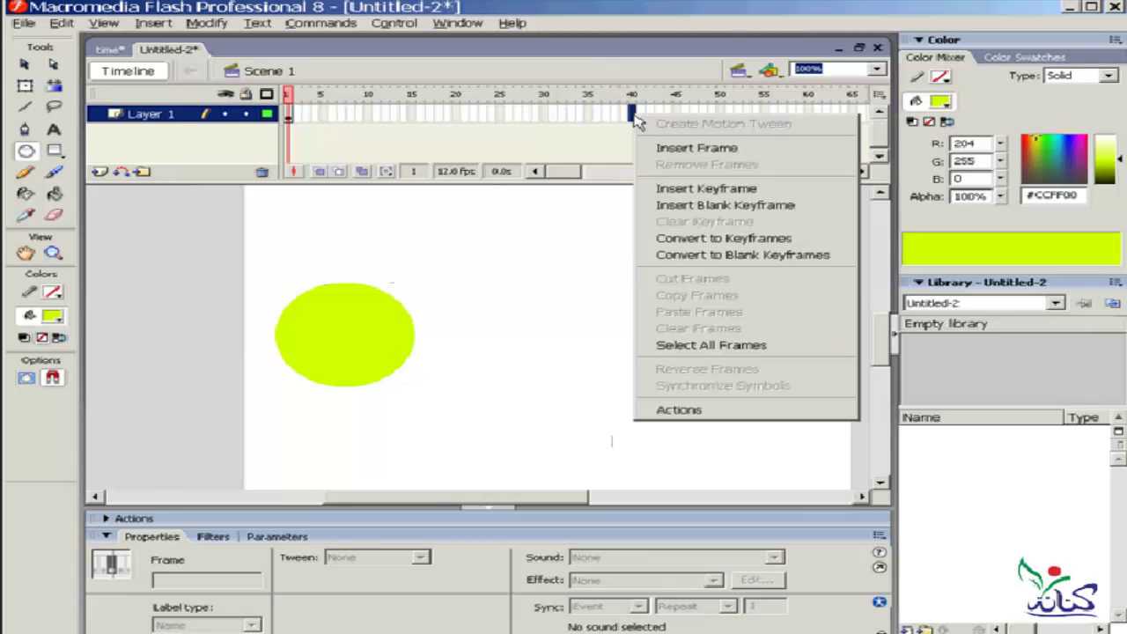
pyautogui.click(768, 208)
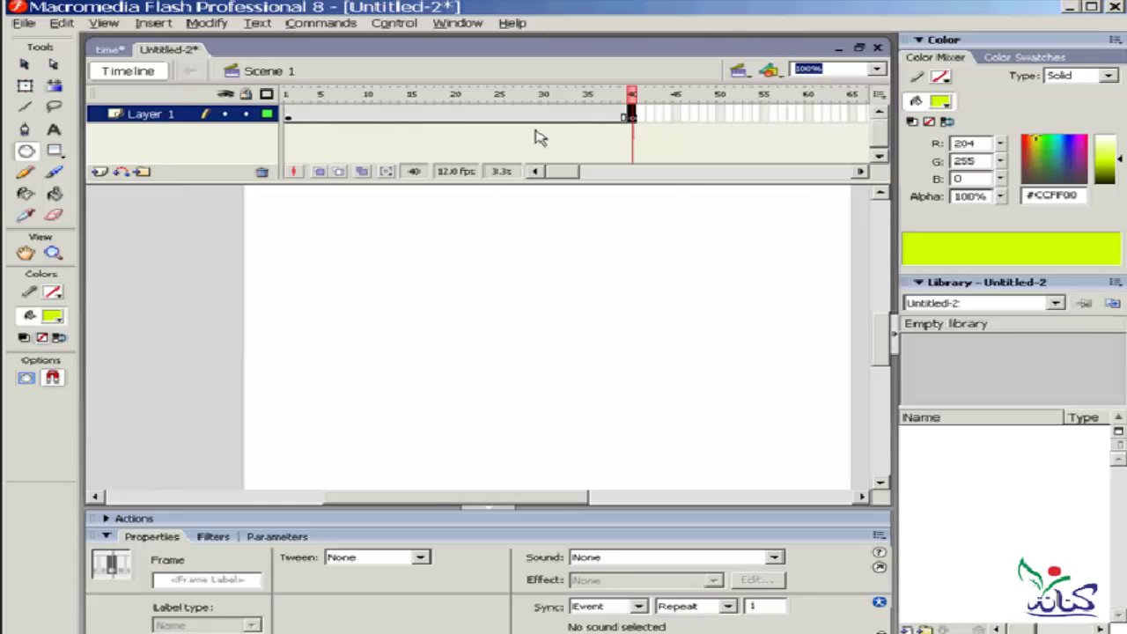
pyautogui.click(624, 117)
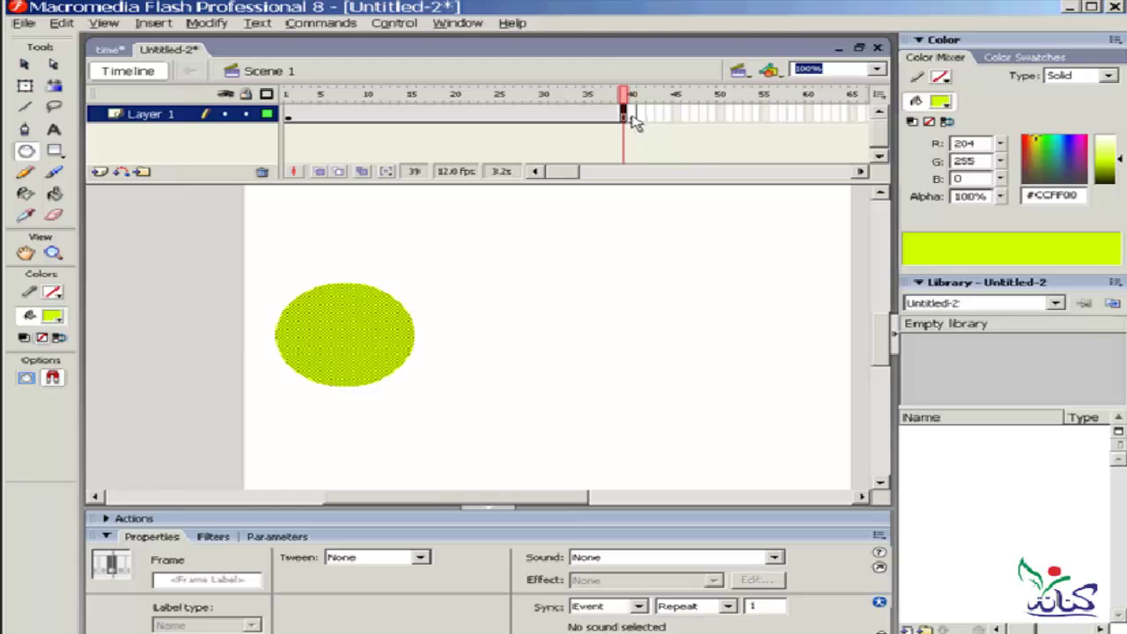
pyautogui.click(631, 116)
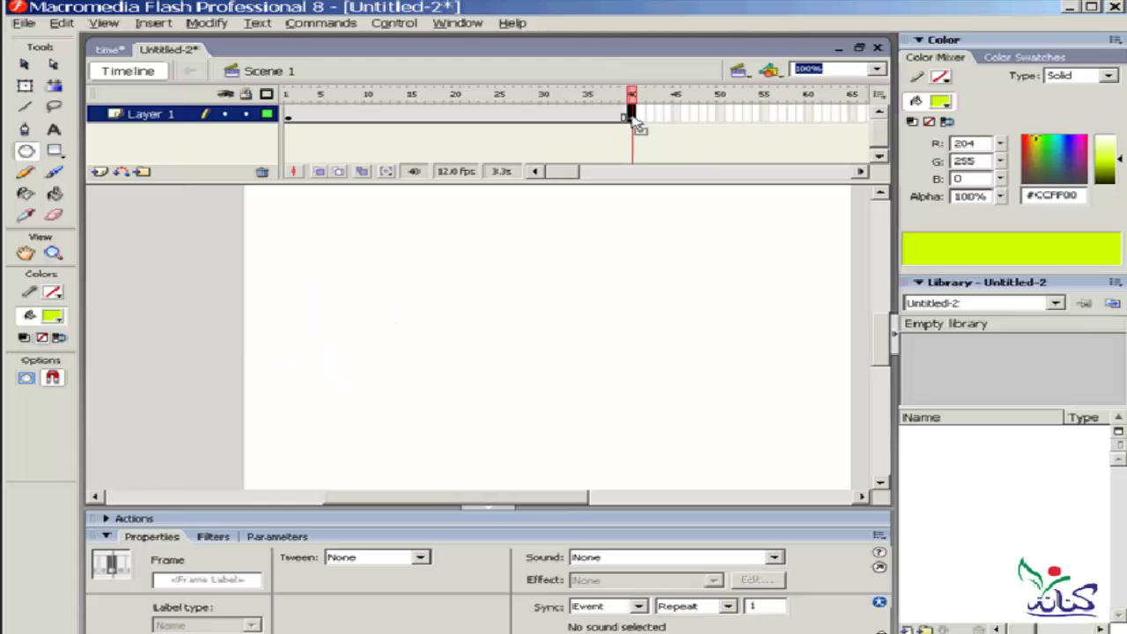
pyautogui.click(54, 151)
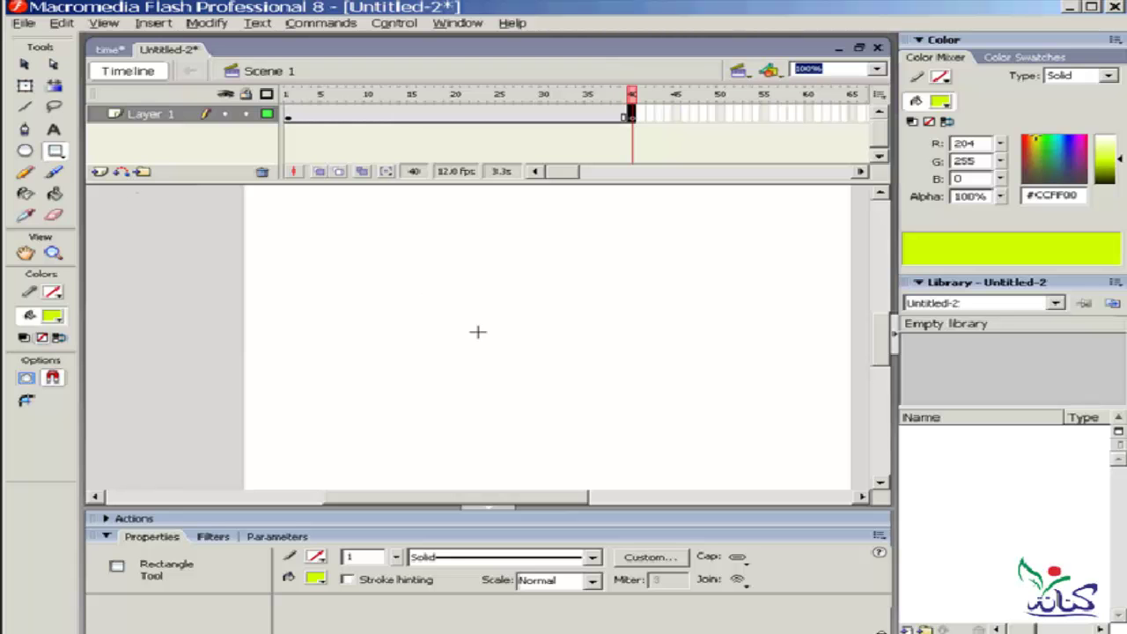
# - Draw a square on the frame-40 keyframe and give it a #33FFCC fill
pyautogui.moveTo(455, 266); pyautogui.dragTo(270, 401)
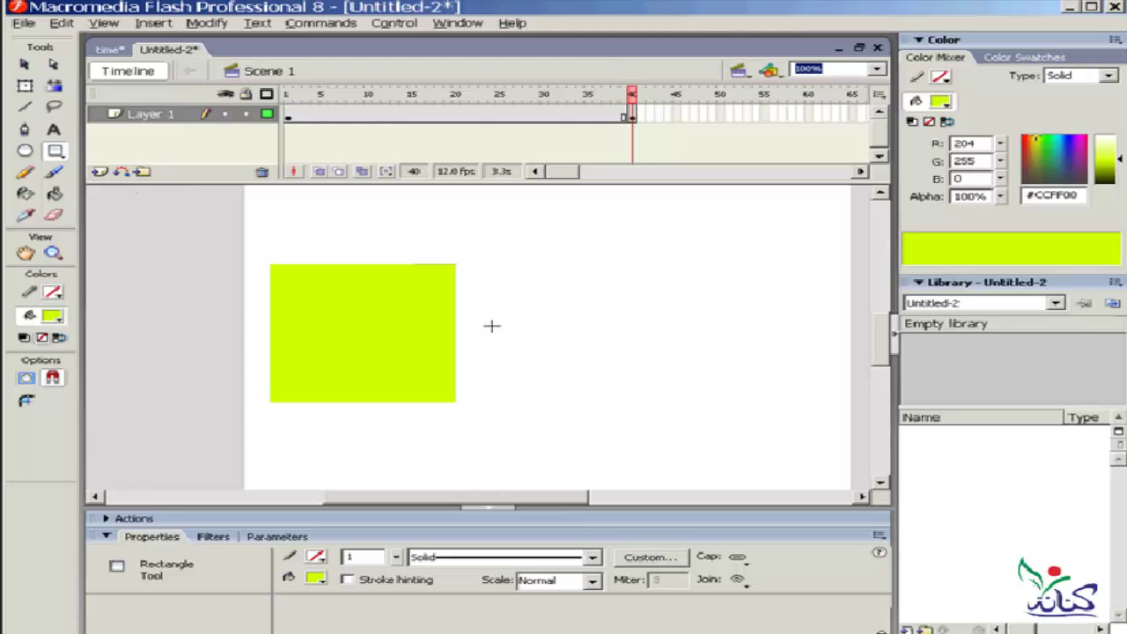
pyautogui.click(625, 115)
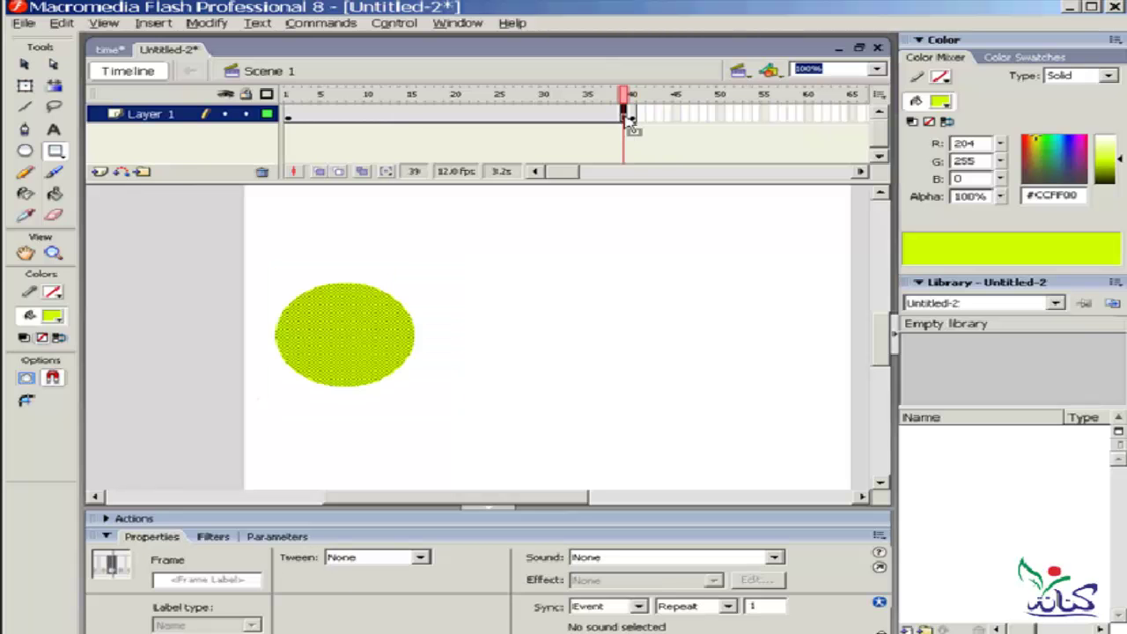
pyautogui.click(631, 115)
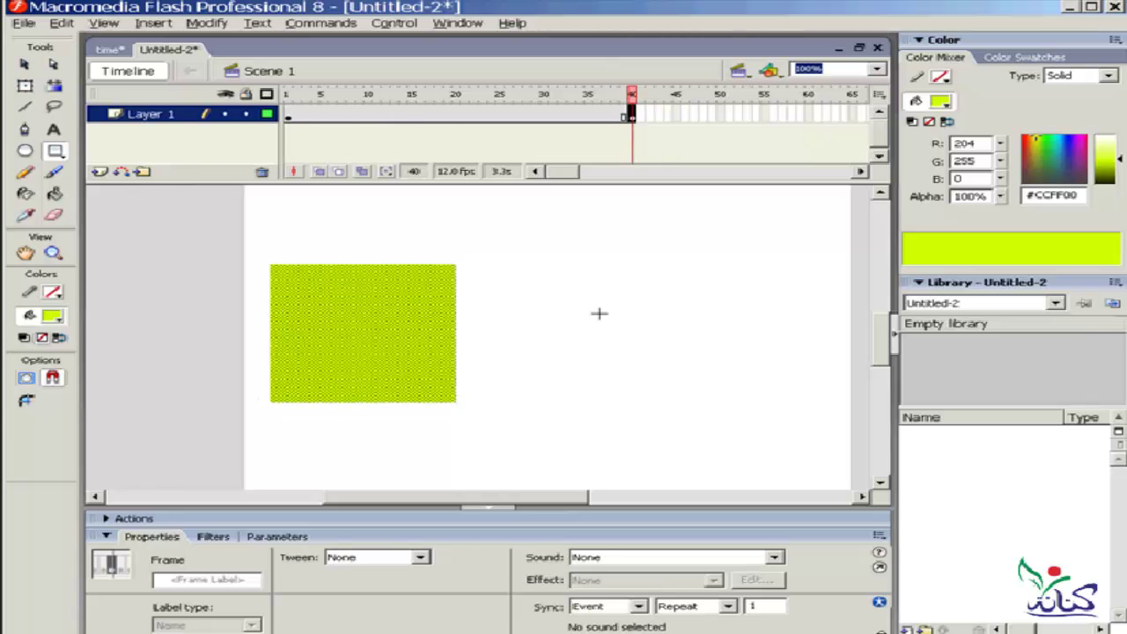
pyautogui.click(52, 319)
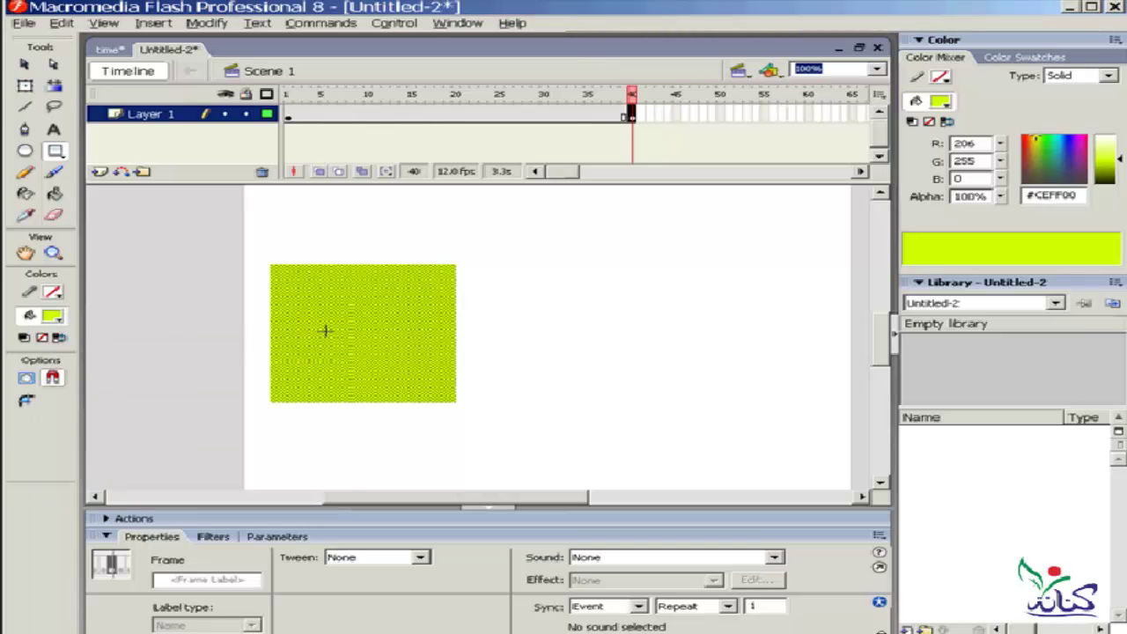
pyautogui.click(53, 316)
pyautogui.click(246, 400)
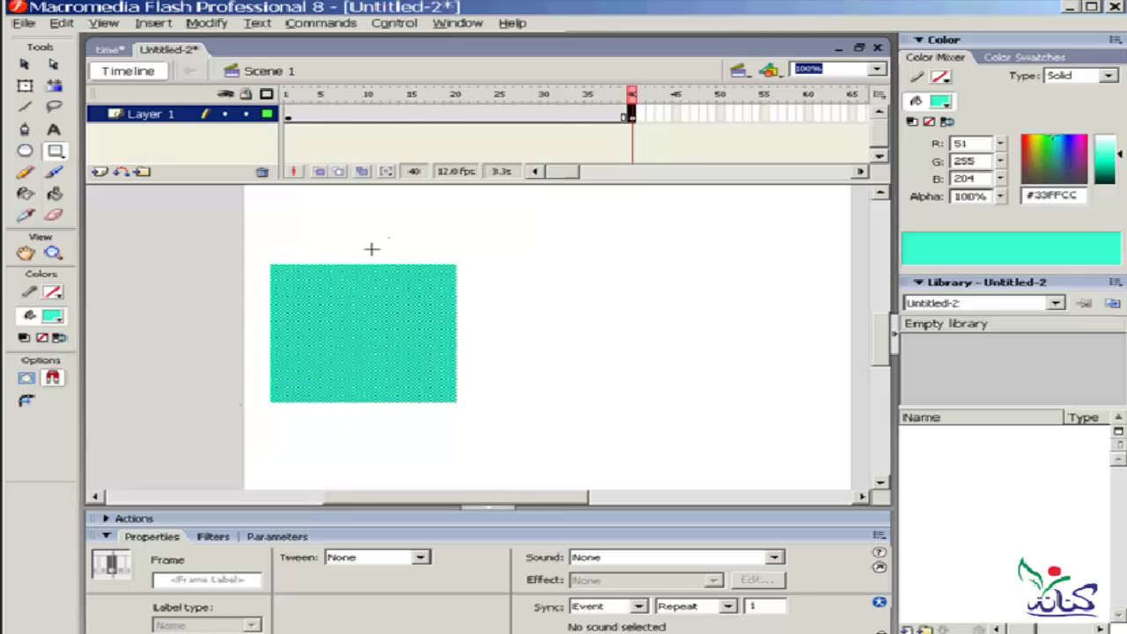
pyautogui.click(395, 116)
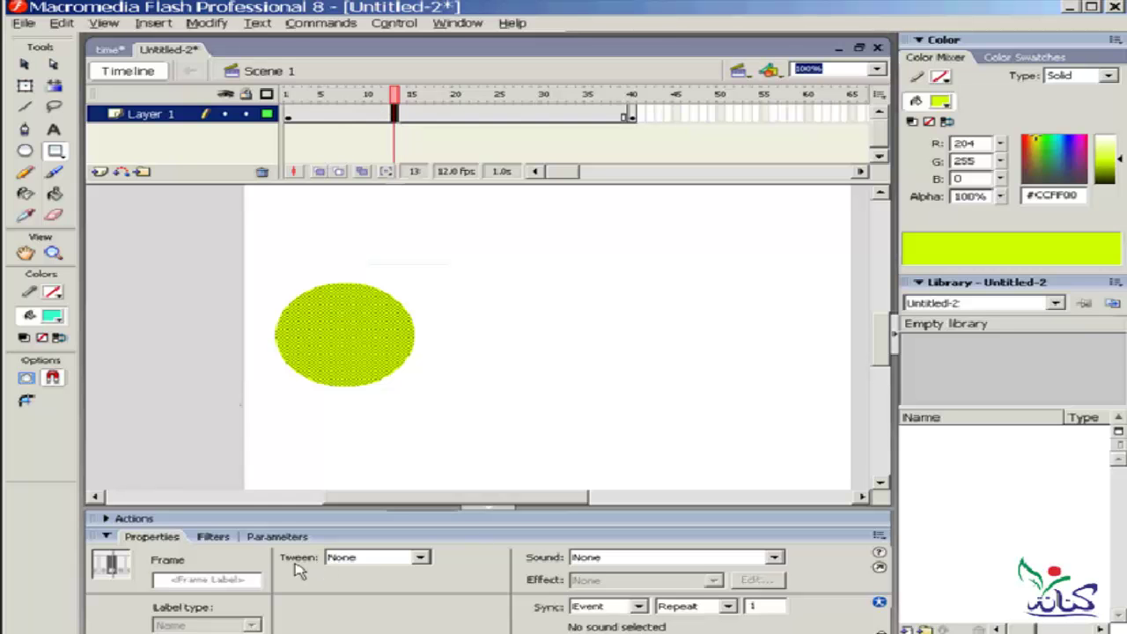
# - Apply a Shape tween across frames 1–40 and scrub to preview the circle-to-square morph
pyautogui.click(422, 560)
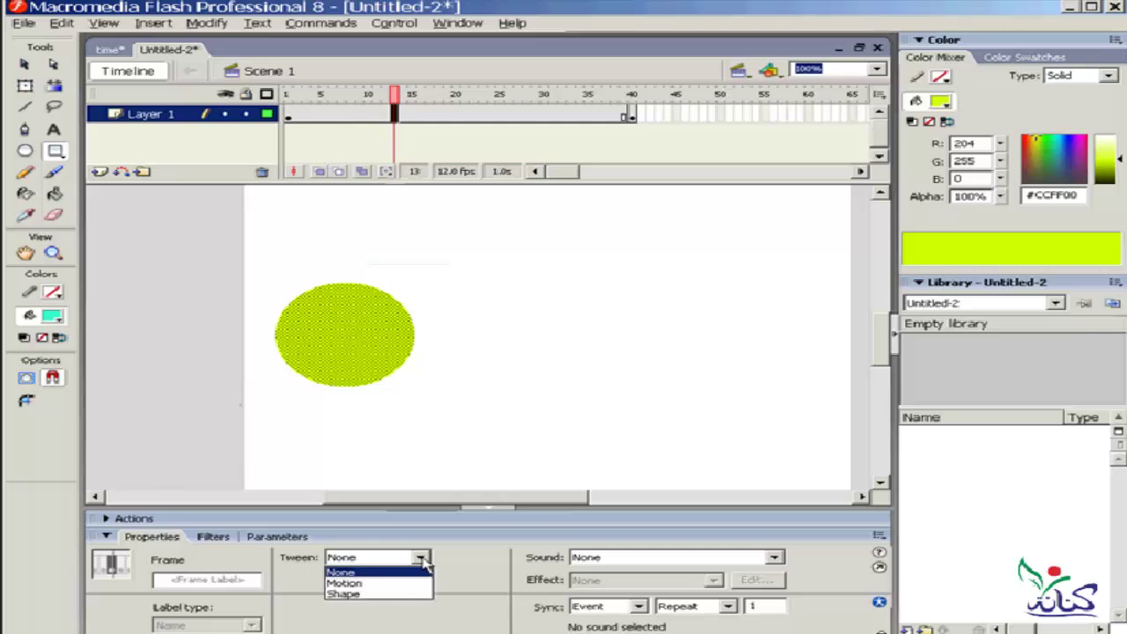
pyautogui.click(377, 595)
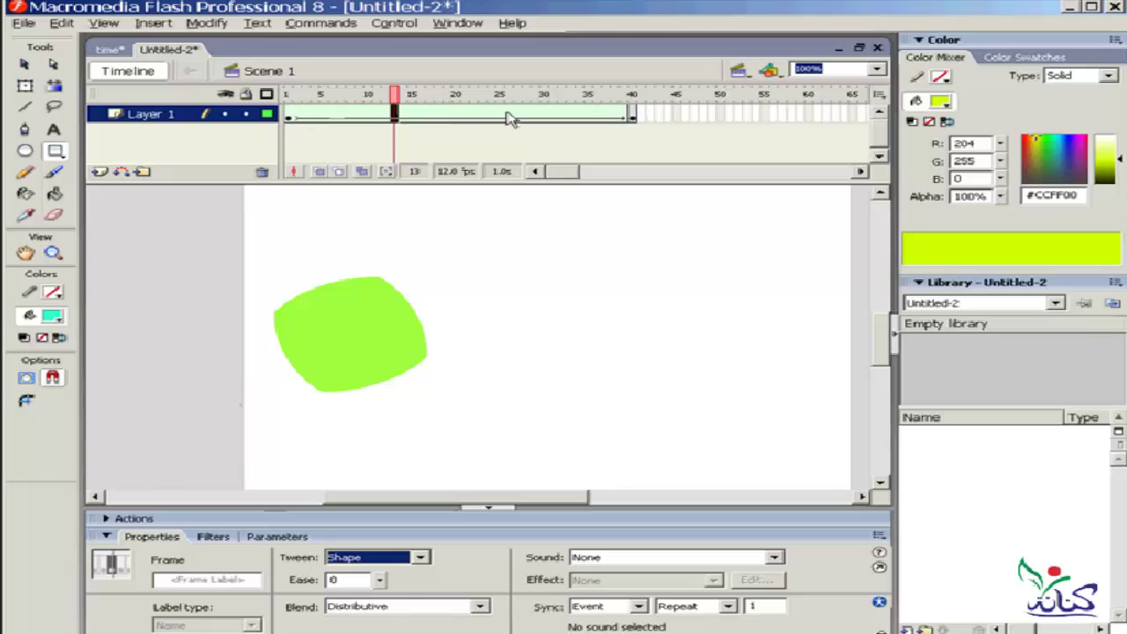
pyautogui.click(632, 116)
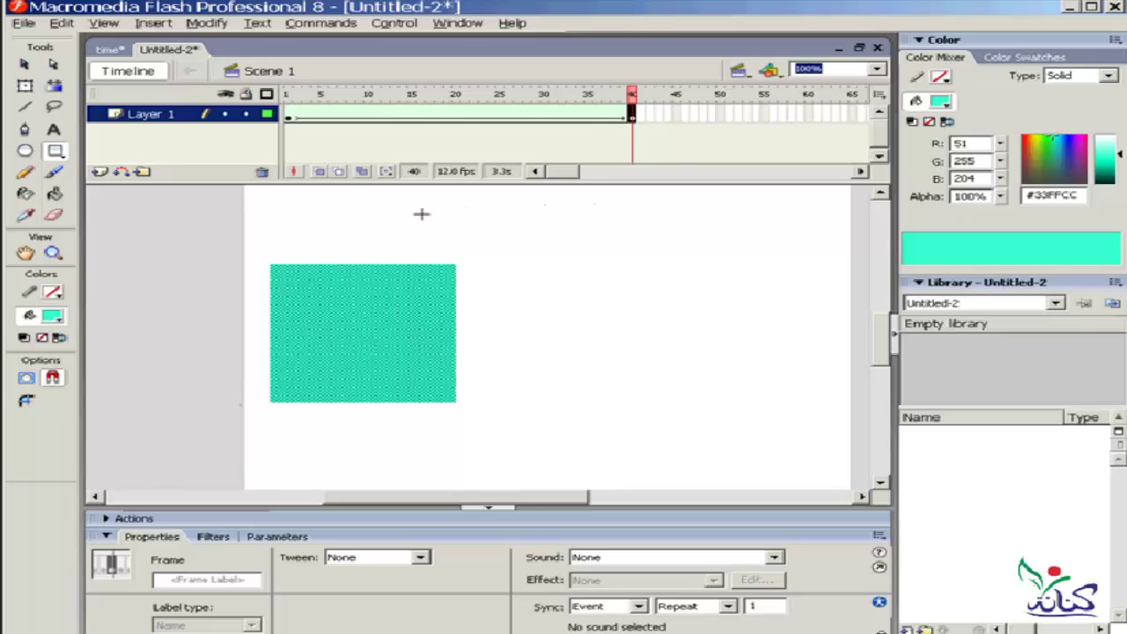
pyautogui.moveTo(632, 94)
pyautogui.mouseDown()
pyautogui.moveTo(293, 104)
pyautogui.moveTo(636, 102)
pyautogui.moveTo(260, 104)
pyautogui.mouseUp()
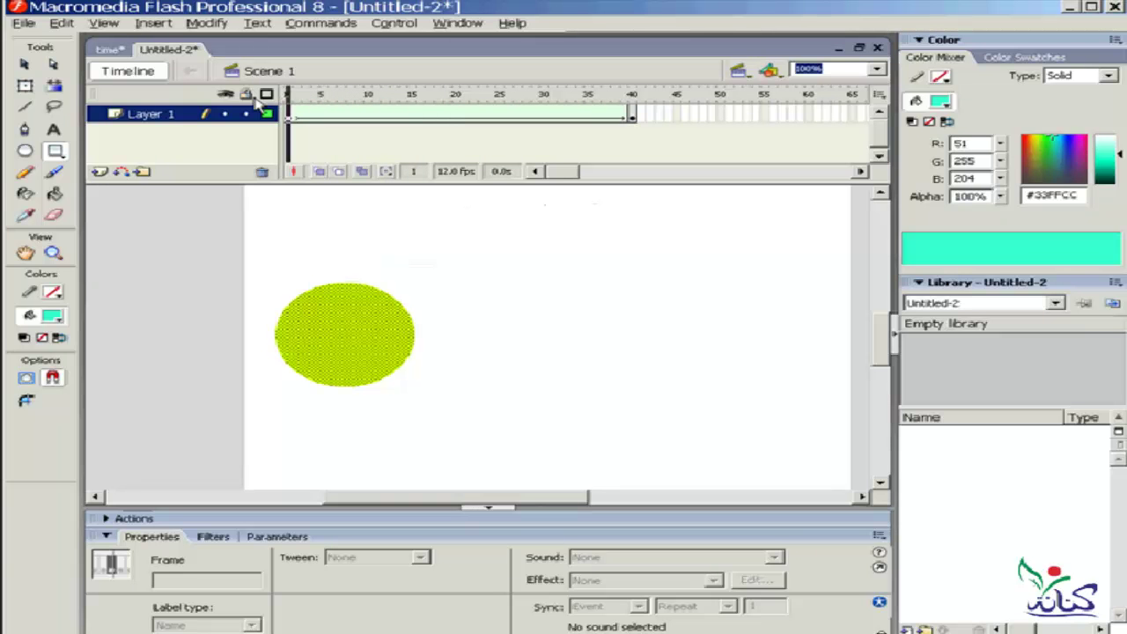
# - Remove the shape tween from the tweened frames
pyautogui.click(412, 116)
pyautogui.rightClick(416, 121)
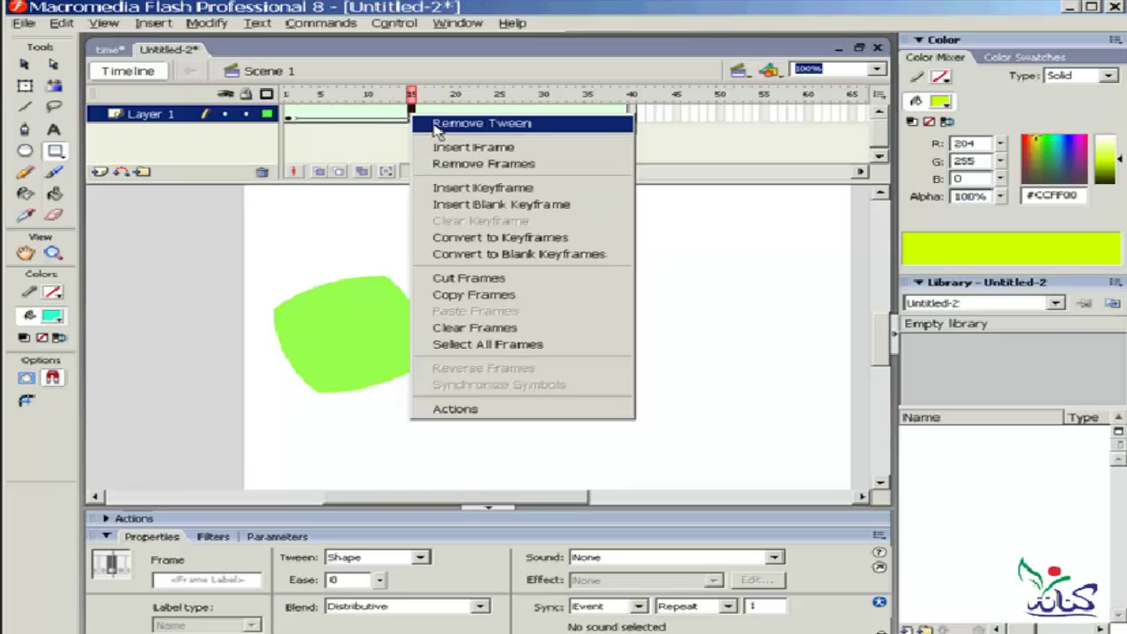
pyautogui.click(434, 121)
# - Change the frame-1 circle's fill to navy #000033
pyautogui.click(288, 116)
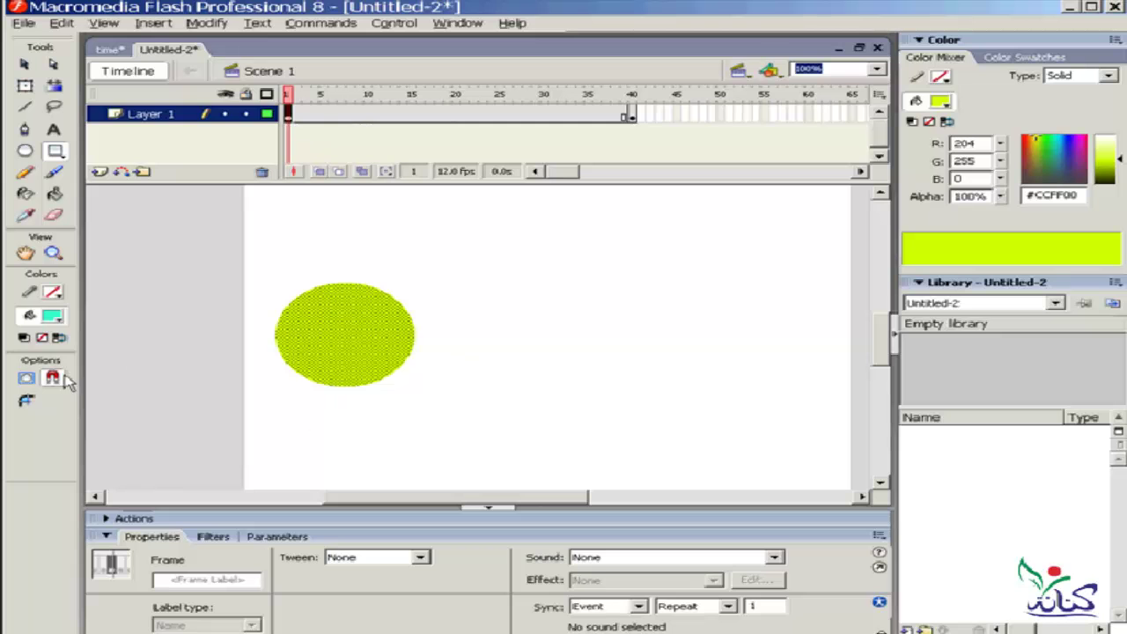
pyautogui.press('v')
pyautogui.click(299, 309)
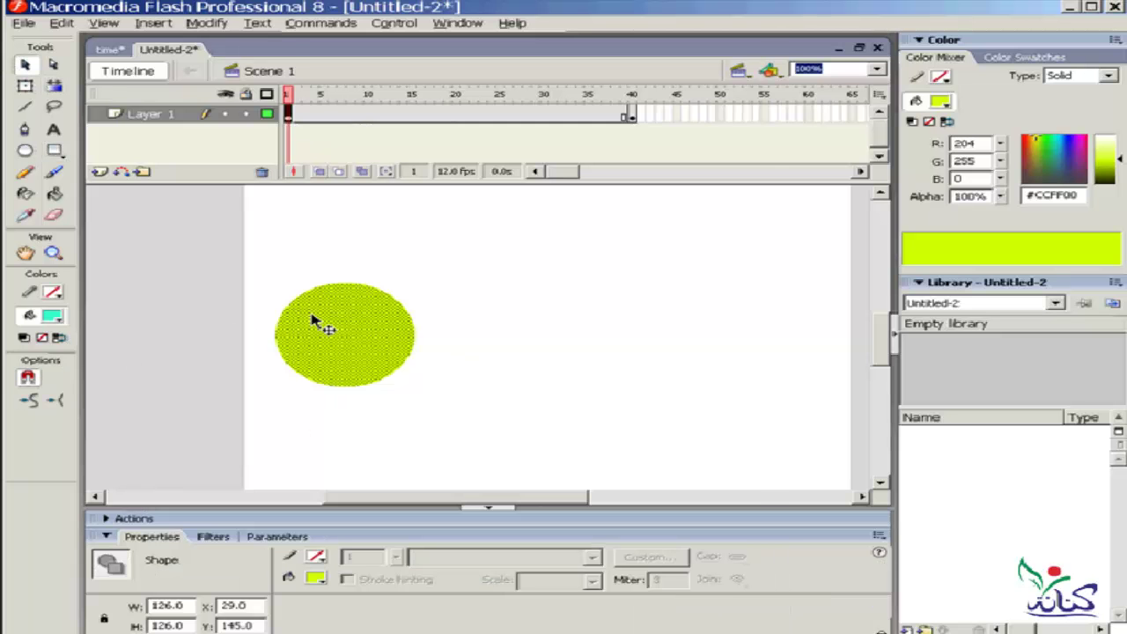
pyautogui.click(58, 318)
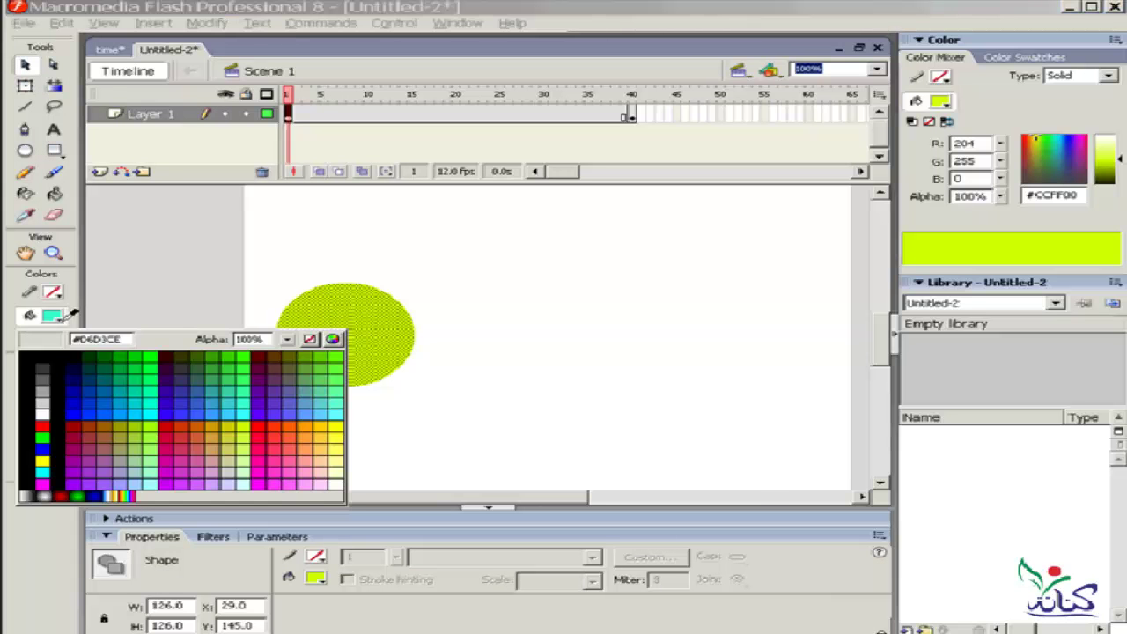
pyautogui.click(73, 368)
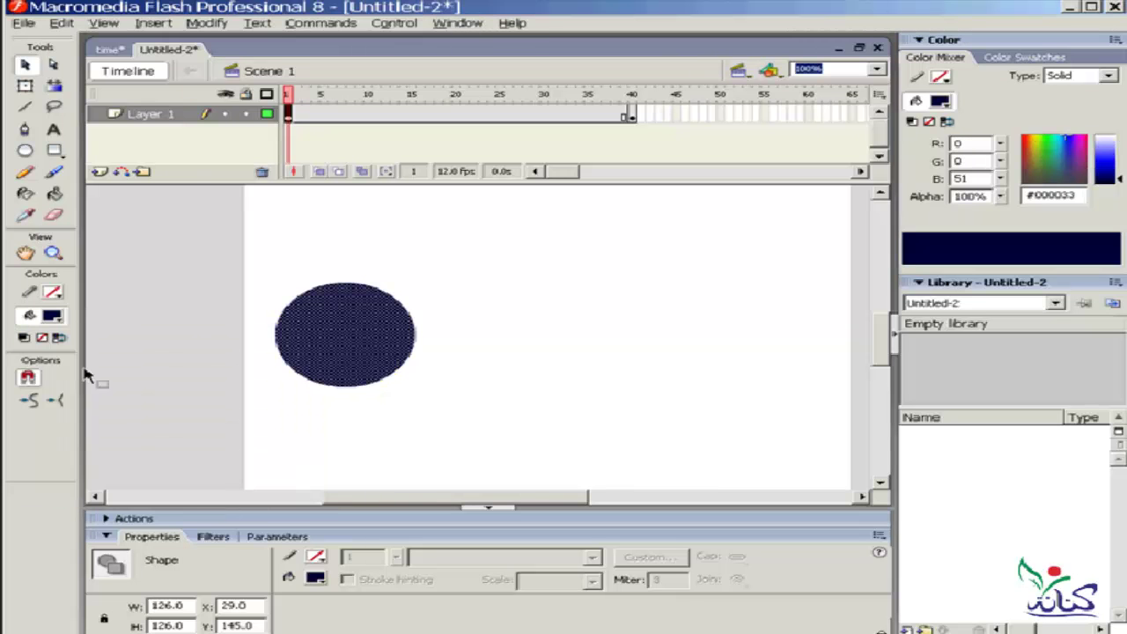
pyautogui.click(304, 255)
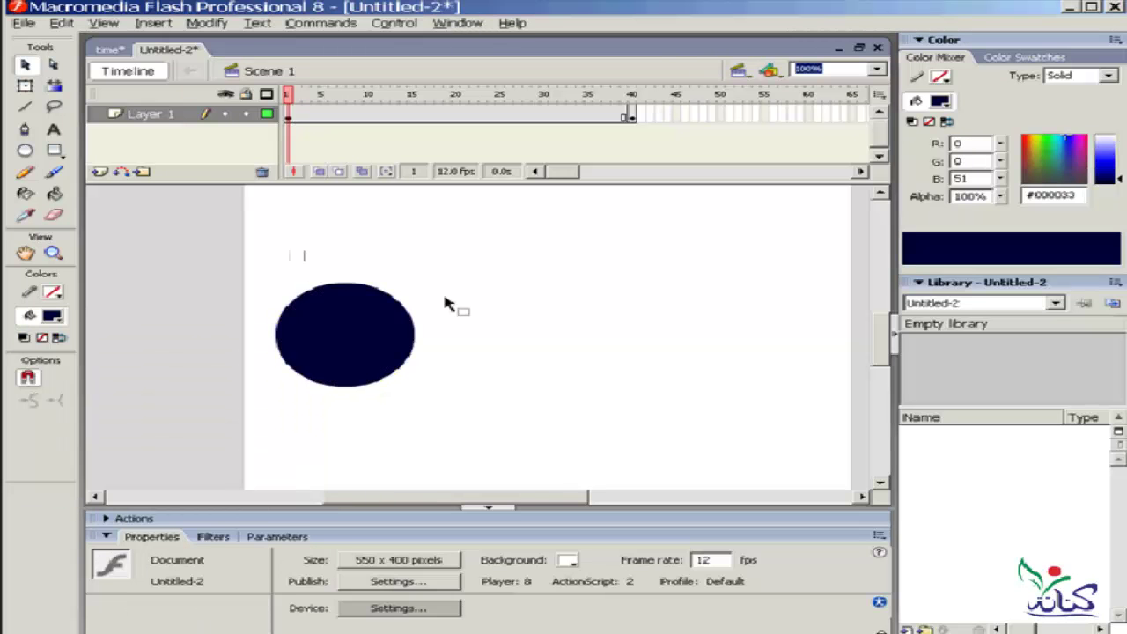
pyautogui.click(403, 114)
# - Reapply a Shape tween on frames 1–40 and scrub to preview the navy-to-teal morph
pyautogui.click(421, 558)
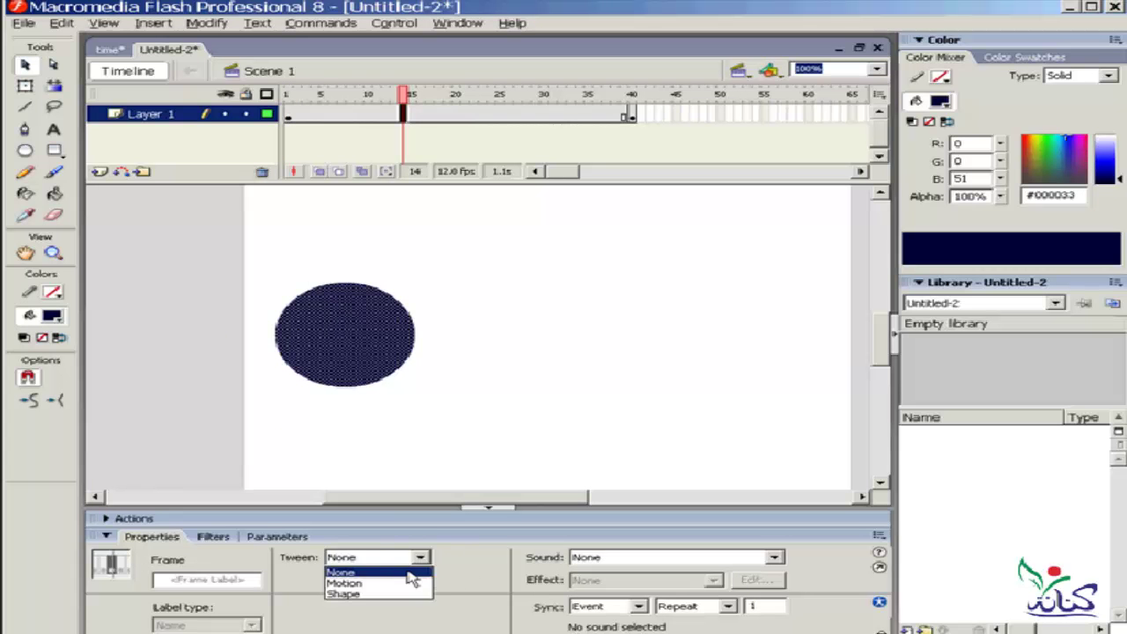
pyautogui.click(359, 596)
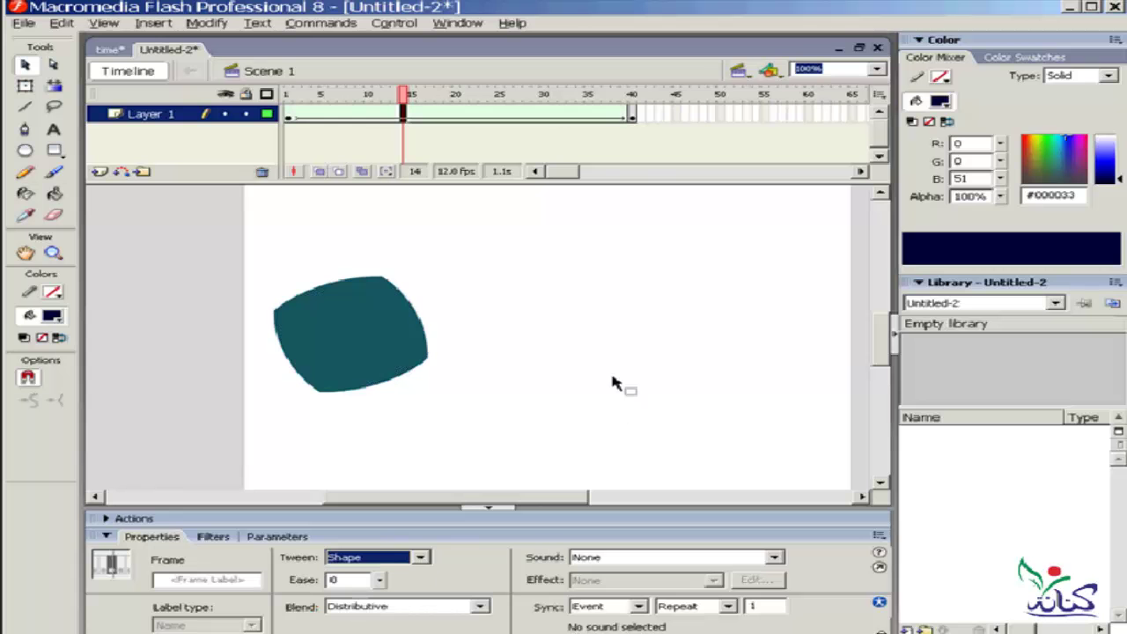
pyautogui.moveTo(405, 94)
pyautogui.mouseDown()
pyautogui.moveTo(343, 111)
pyautogui.moveTo(640, 115)
pyautogui.moveTo(288, 113)
pyautogui.mouseUp()
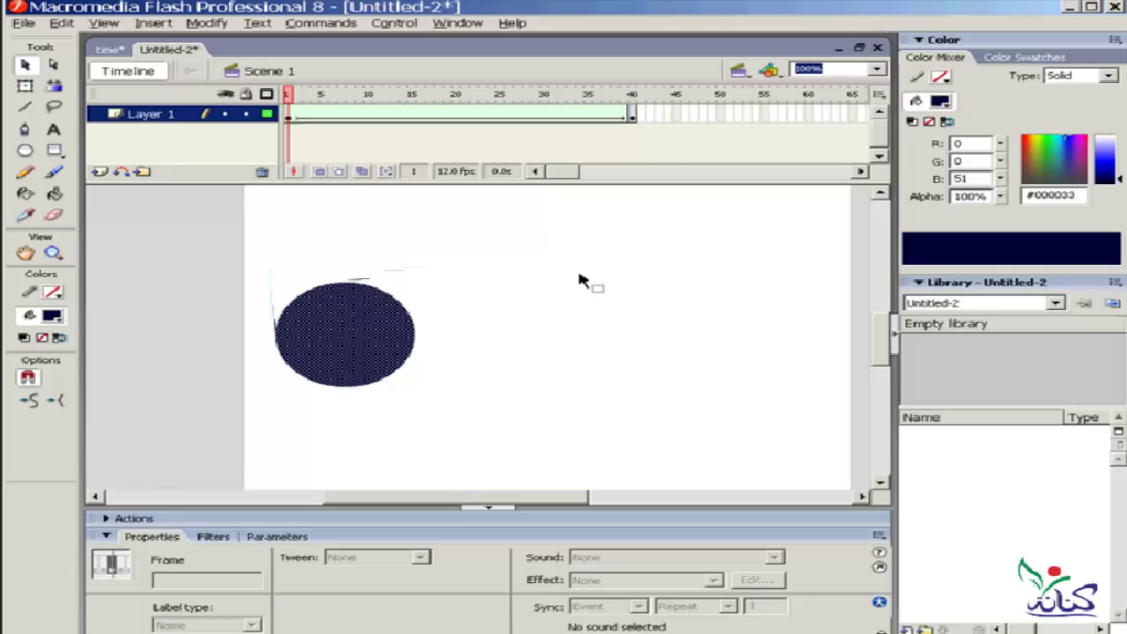
# - Select the frame-40 keyframe holding the #33FFCC square
pyautogui.click(481, 259)
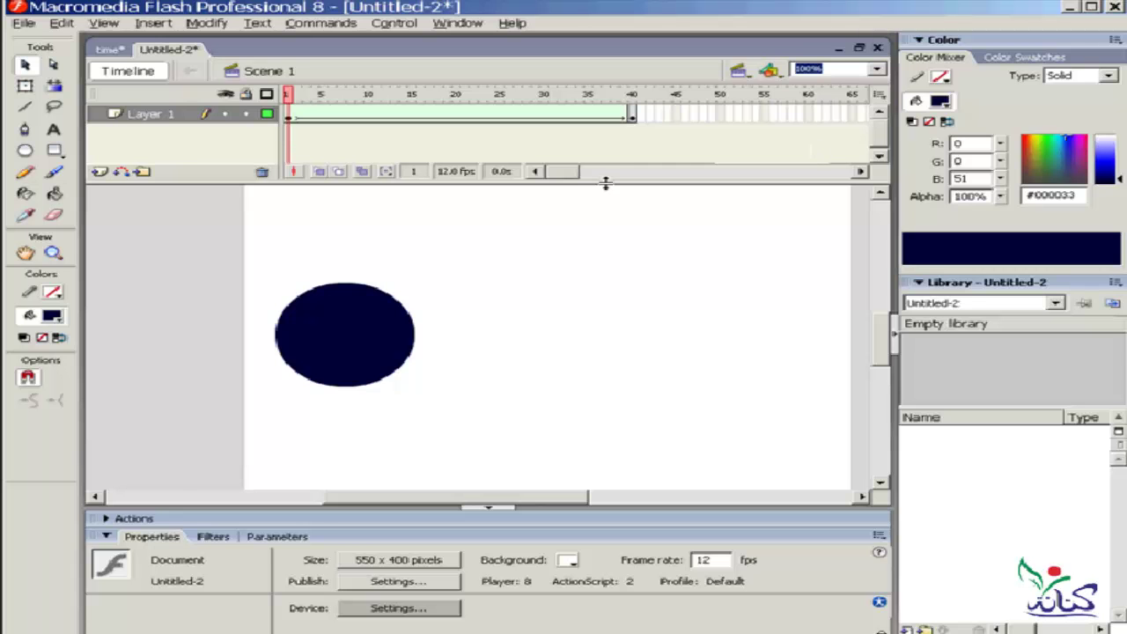
pyautogui.moveTo(563, 172)
pyautogui.mouseDown()
pyautogui.moveTo(582, 175)
pyautogui.moveTo(564, 172)
pyautogui.mouseUp()
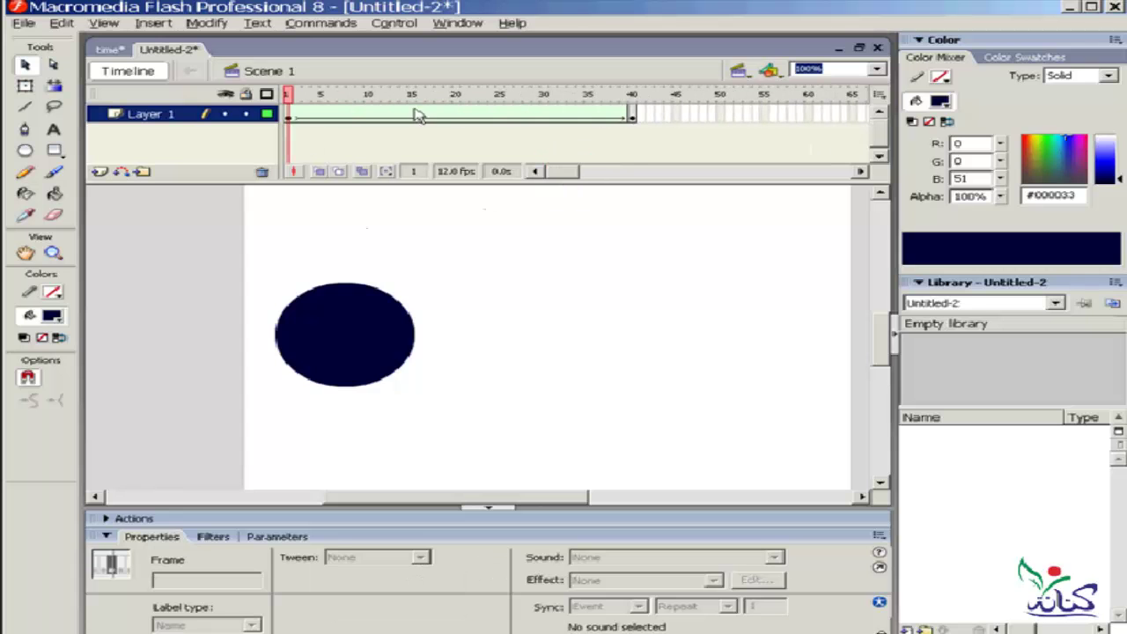
pyautogui.click(631, 116)
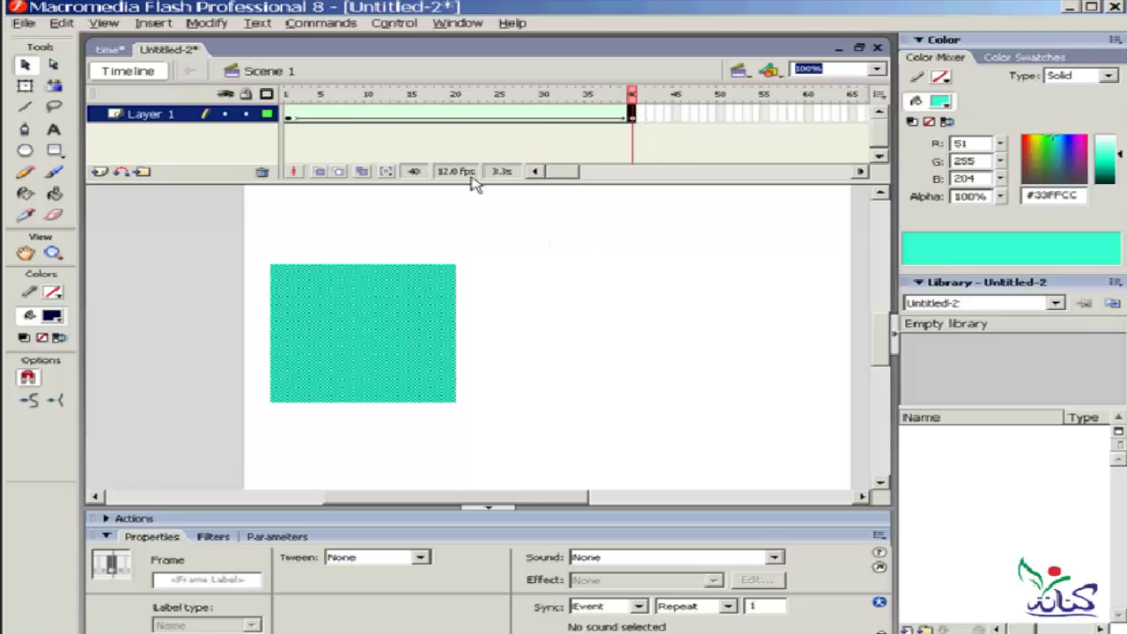
pyautogui.click(604, 292)
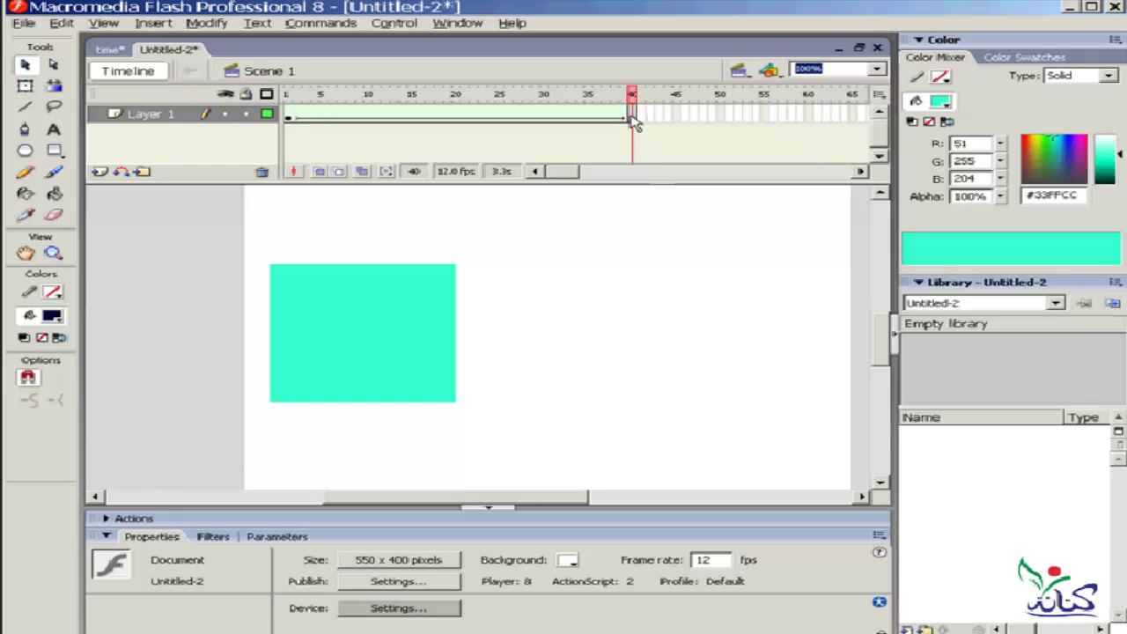
pyautogui.moveTo(633, 115); pyautogui.dragTo(723, 117)
pyautogui.click(672, 145)
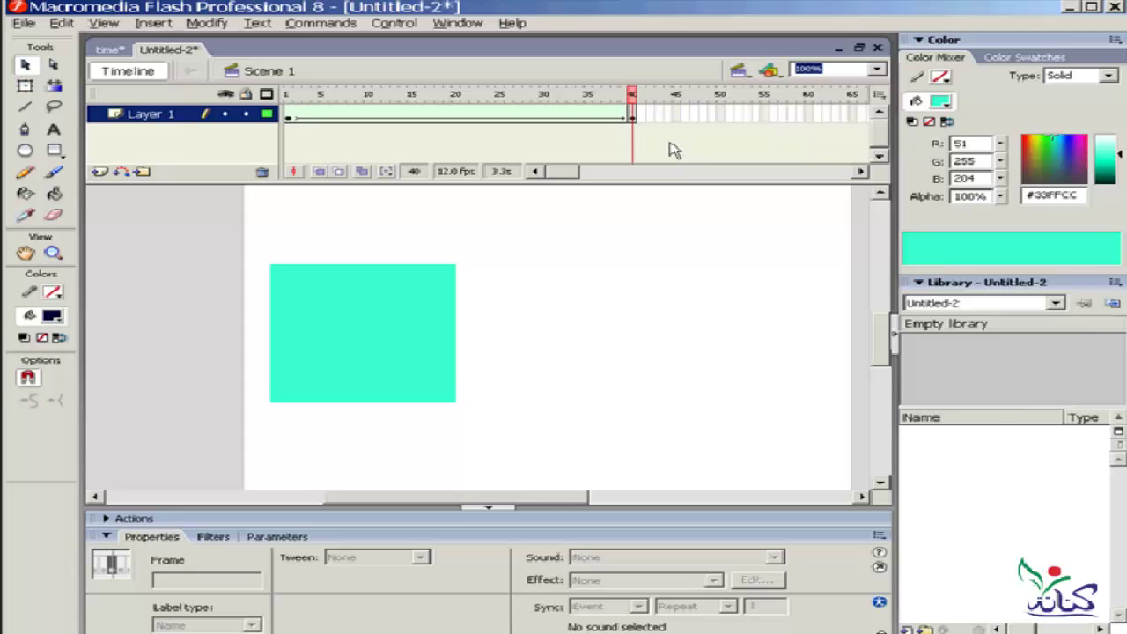
pyautogui.click(631, 115)
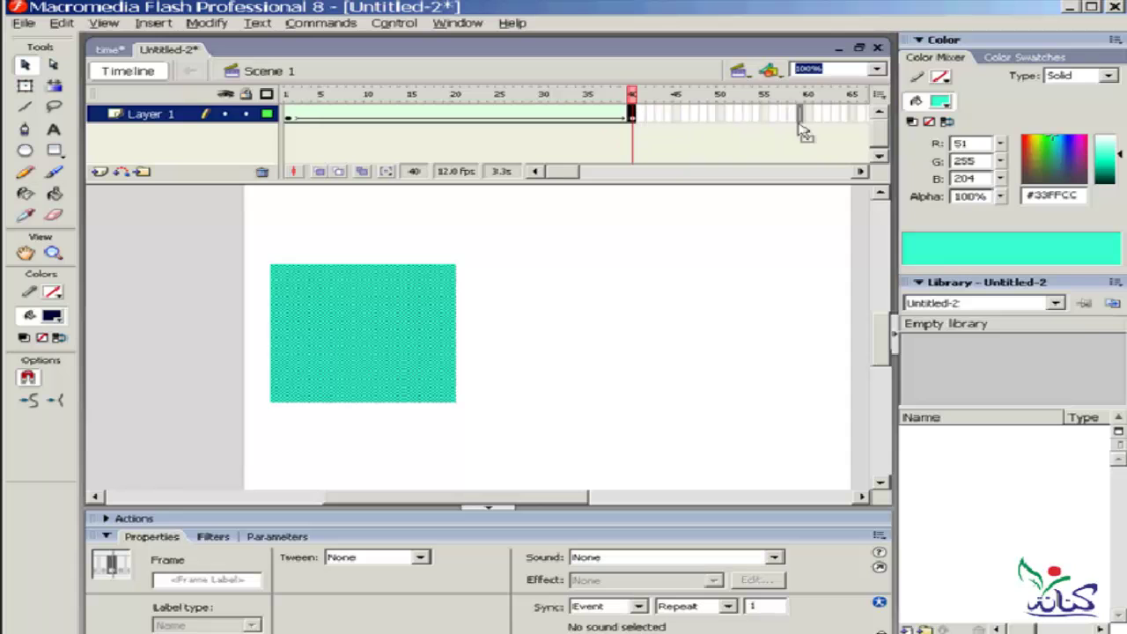
# - Insert frames with F5 to extend Layer 1 out to frame 101
pyautogui.moveTo(639, 130)
pyautogui.mouseDown()
pyautogui.moveTo(902, 131)
pyautogui.moveTo(861, 130)
pyautogui.mouseUp()
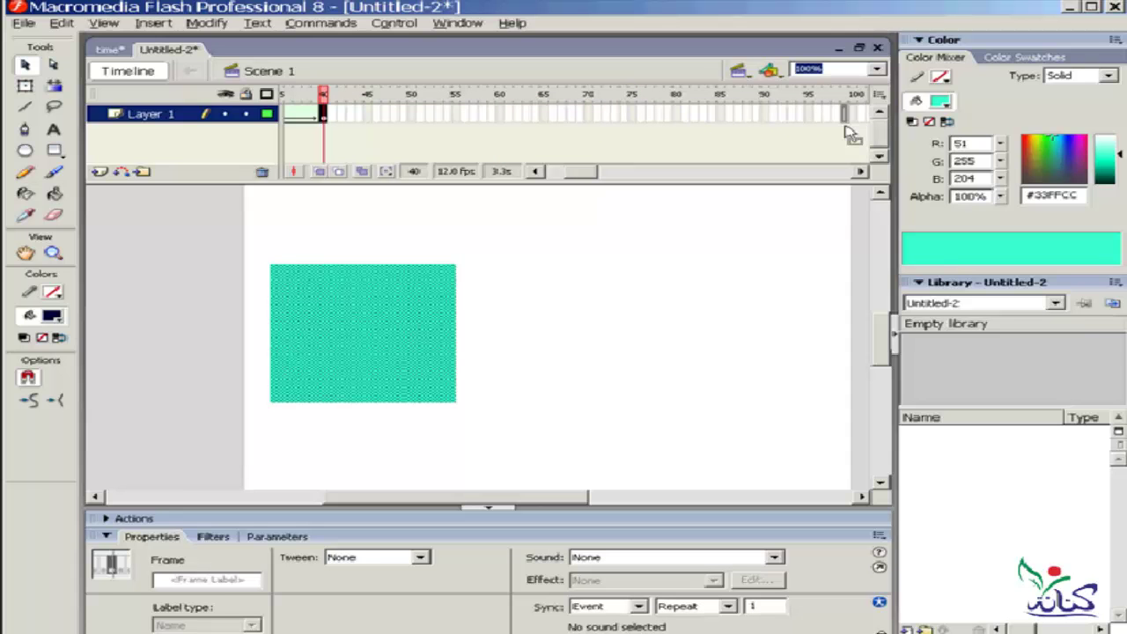
pyautogui.click(861, 114)
pyautogui.press('F5')
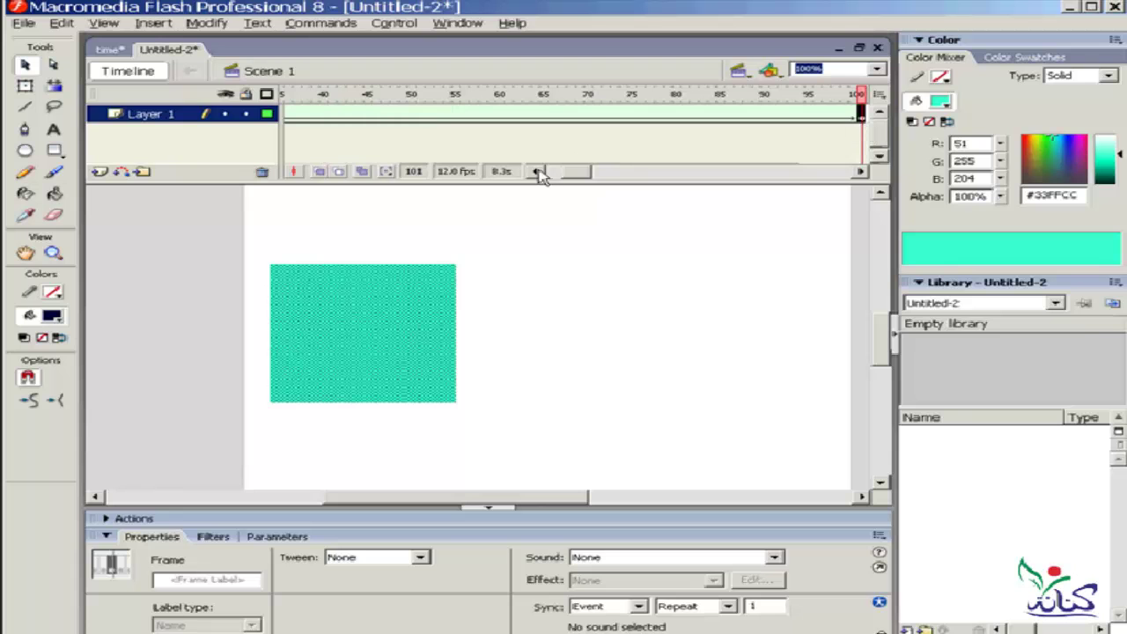
pyautogui.moveTo(585, 179); pyautogui.dragTo(563, 177)
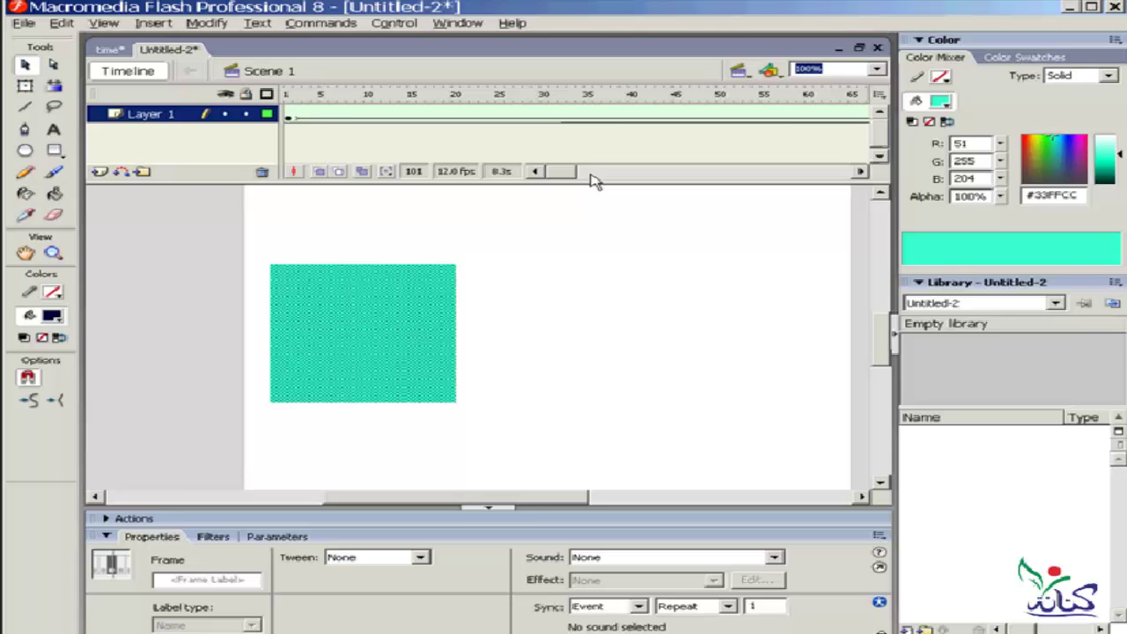
pyautogui.moveTo(568, 172)
pyautogui.mouseDown()
pyautogui.moveTo(842, 179)
pyautogui.moveTo(553, 179)
pyautogui.mouseUp()
pyautogui.click(472, 227)
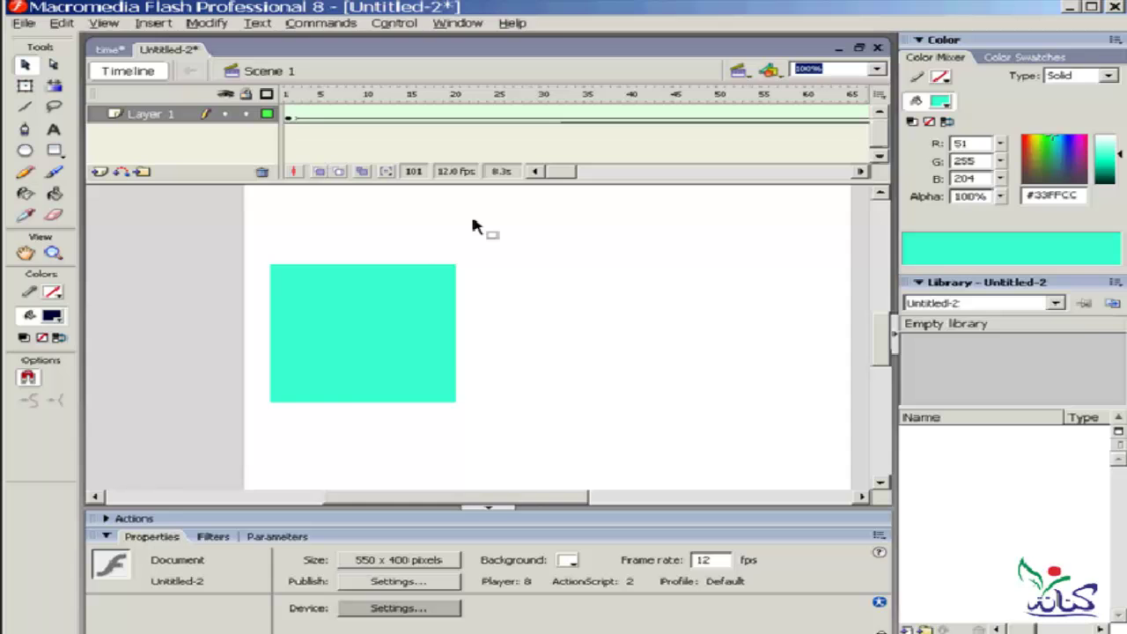
pyautogui.hotkey('ctrl', 'Return')
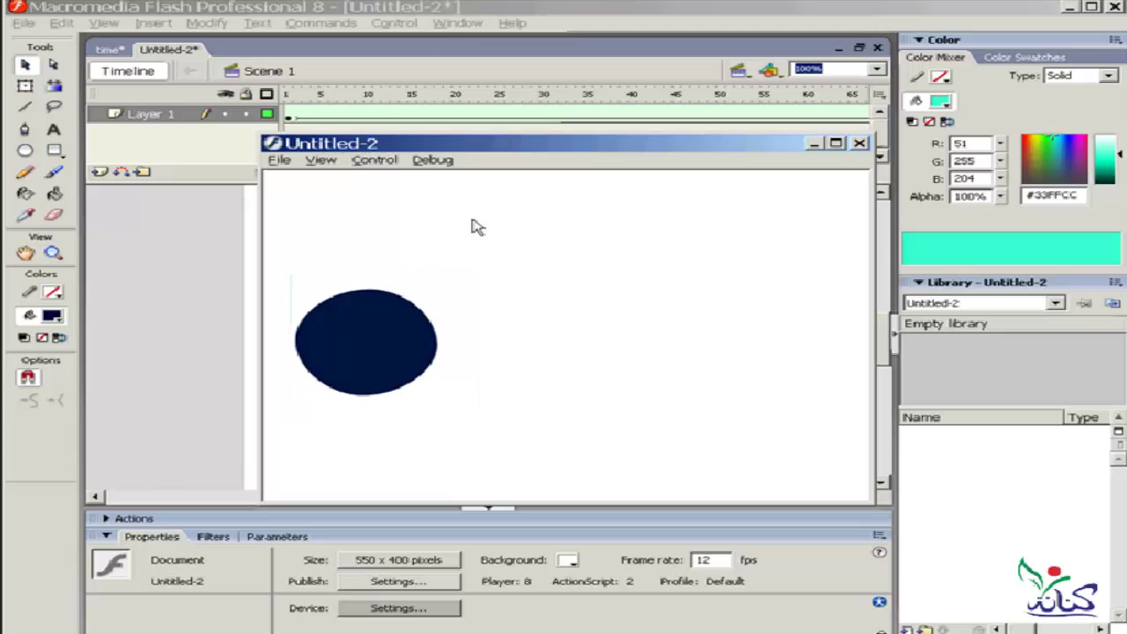
pyautogui.click(859, 144)
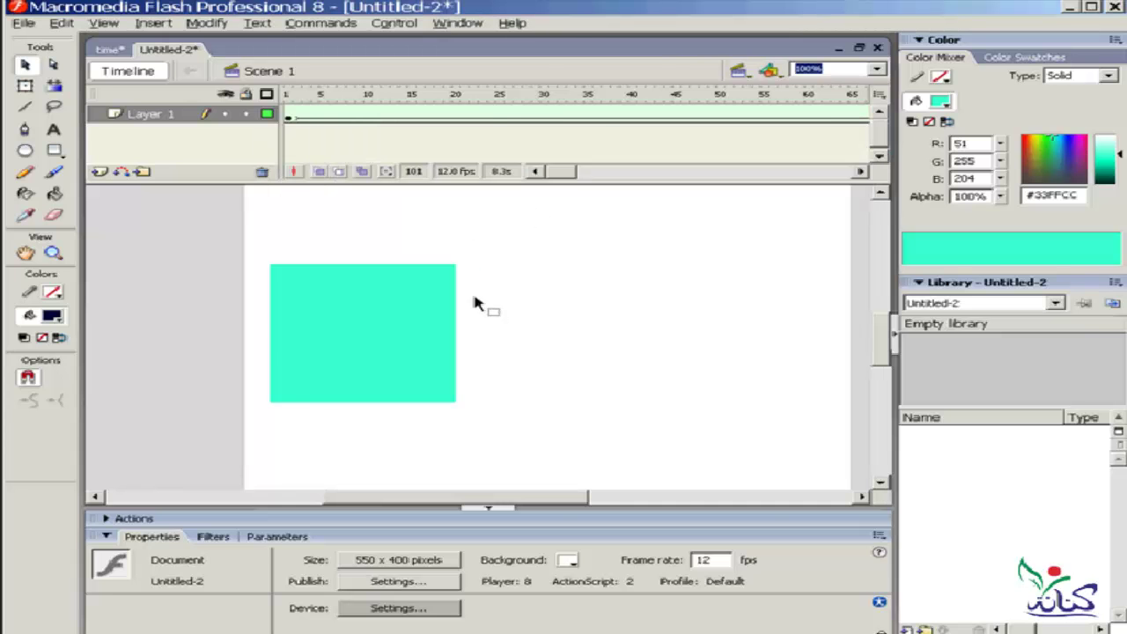
# - Remove the shape tween via frame 26, leaving the plain navy circle
pyautogui.click(507, 118)
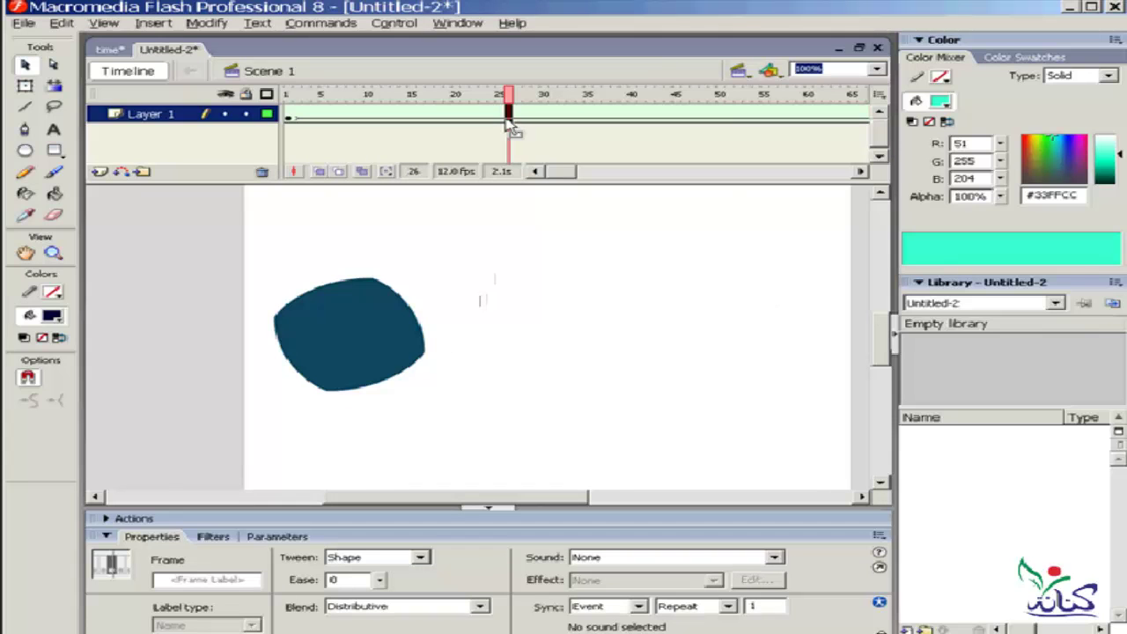
pyautogui.rightClick(508, 120)
pyautogui.click(545, 132)
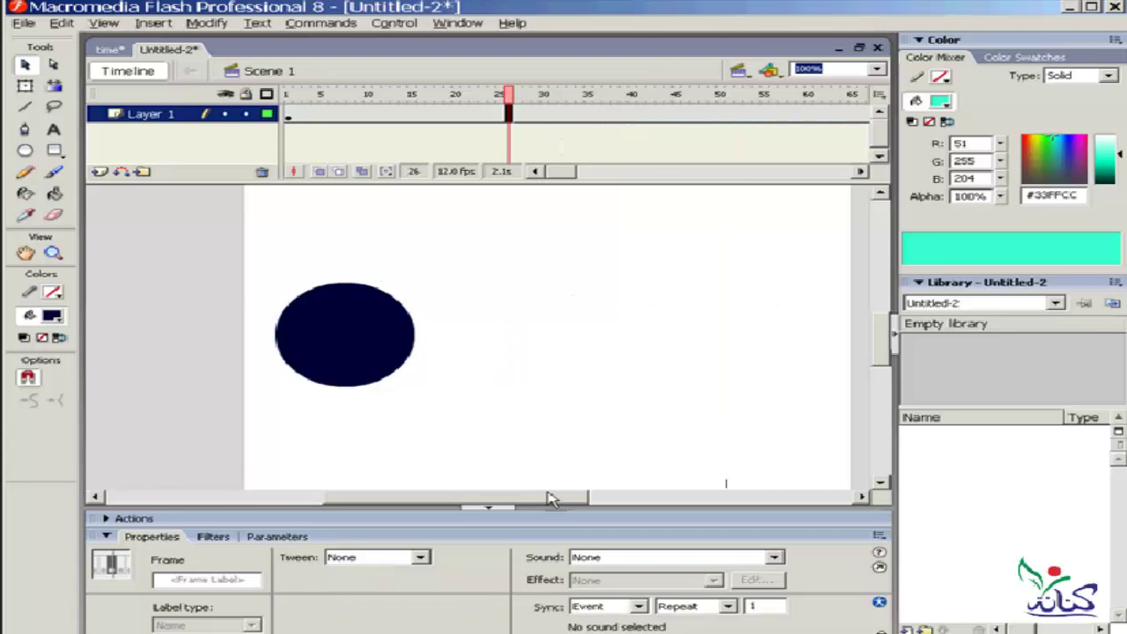
pyautogui.moveTo(555, 500); pyautogui.dragTo(633, 500)
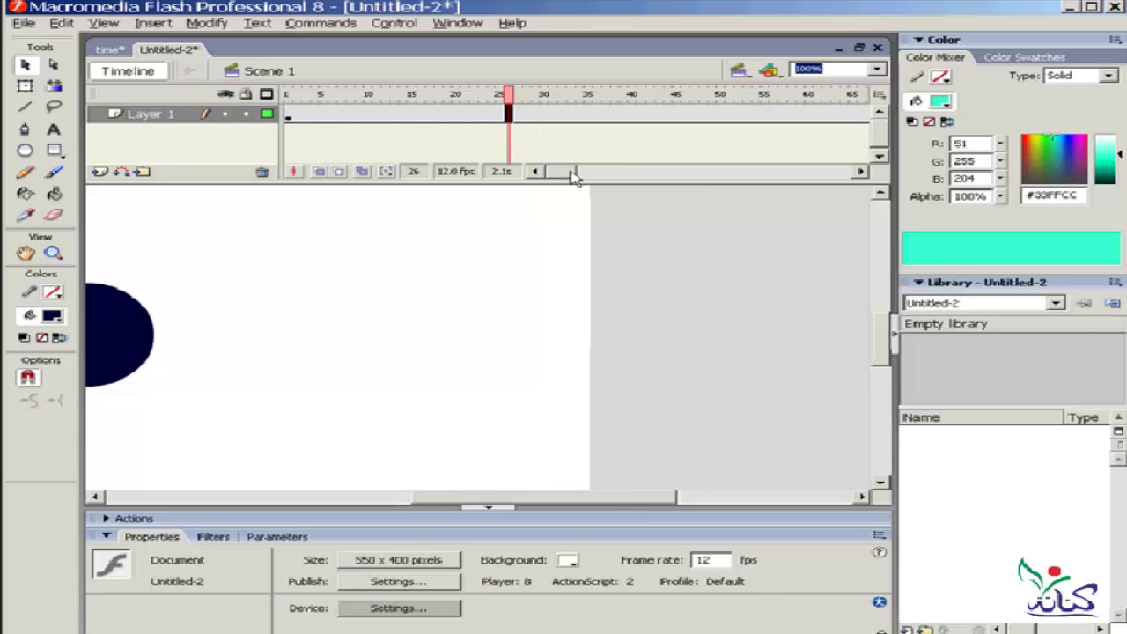
pyautogui.moveTo(573, 174); pyautogui.dragTo(604, 175)
pyautogui.click(524, 115)
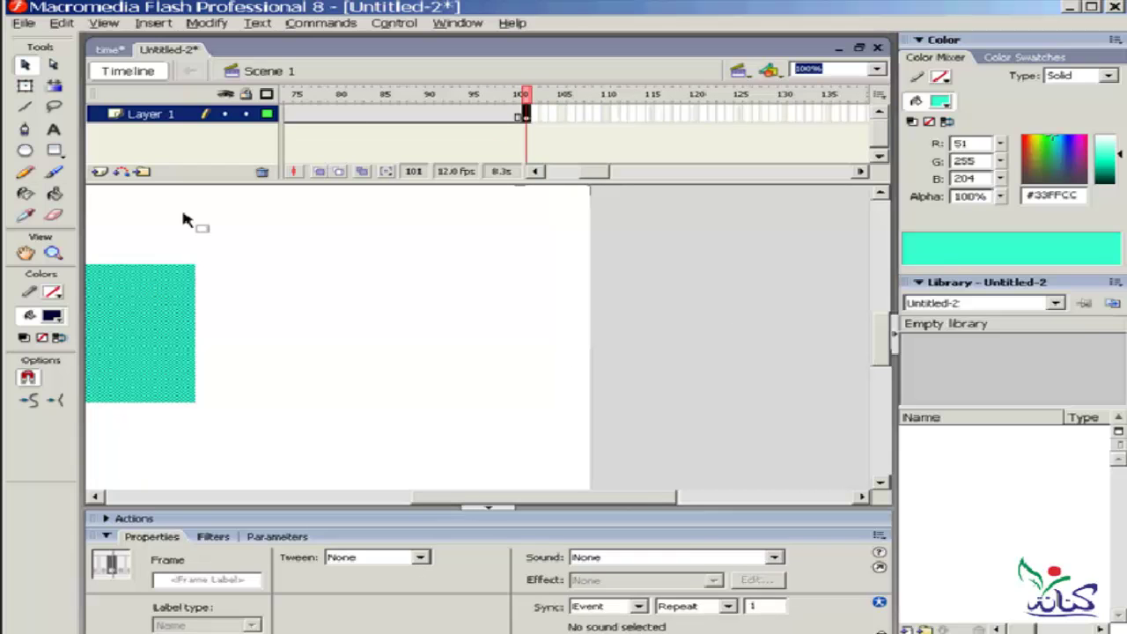
# - Drag the teal square at frame 101 to the stage's right side (X 364, Y 113)
pyautogui.click(294, 262)
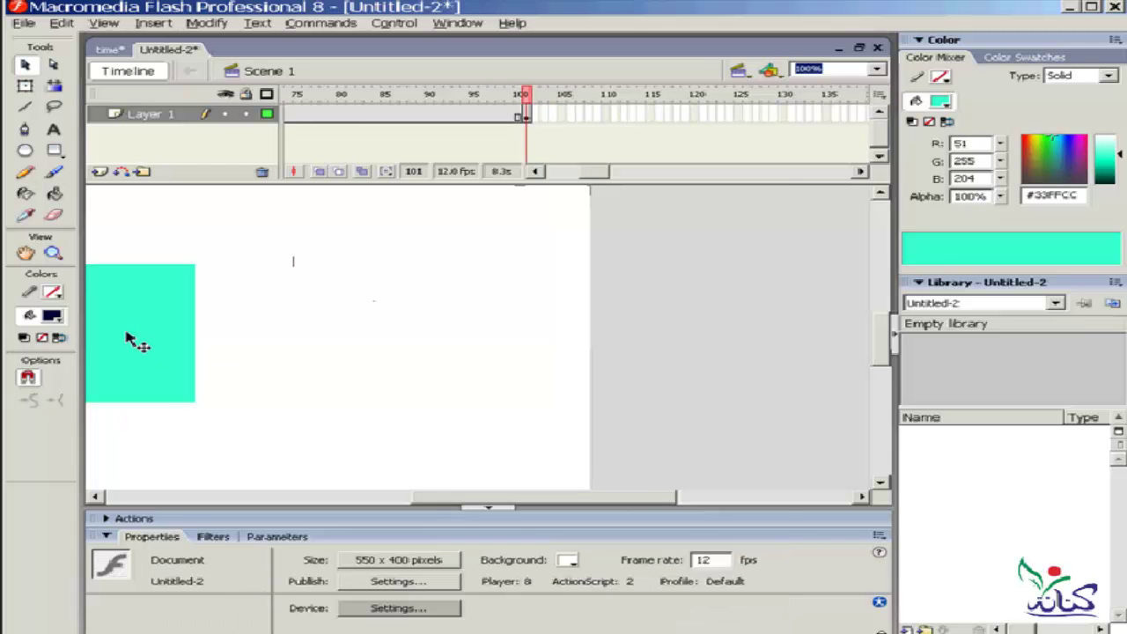
pyautogui.moveTo(145, 339); pyautogui.dragTo(508, 329)
pyautogui.moveTo(572, 492); pyautogui.dragTo(460, 475)
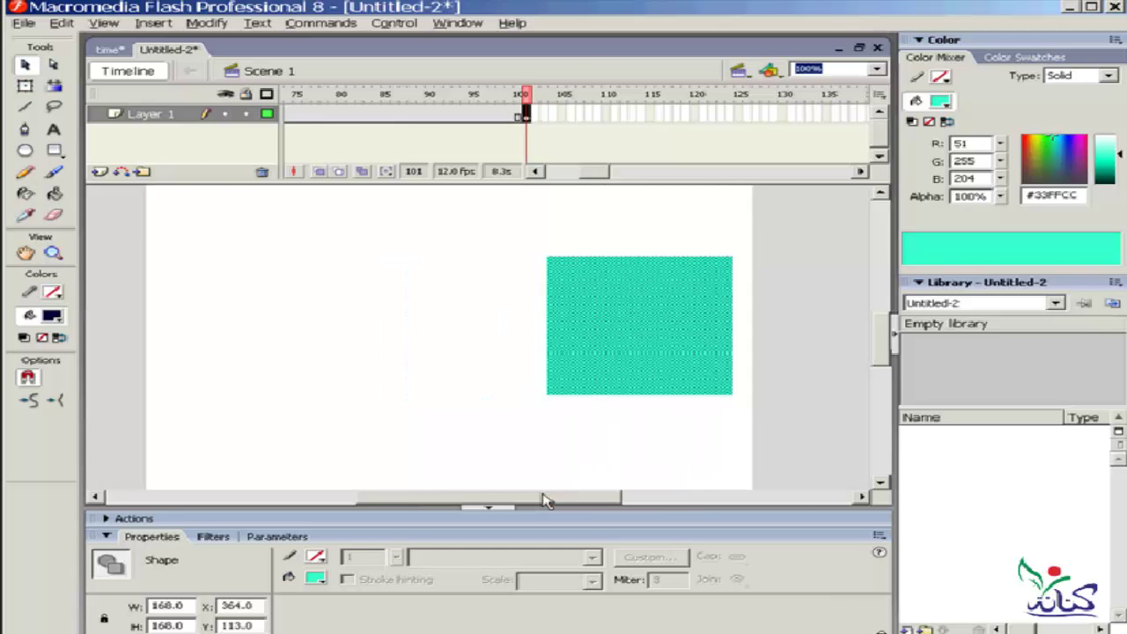
pyautogui.click(411, 114)
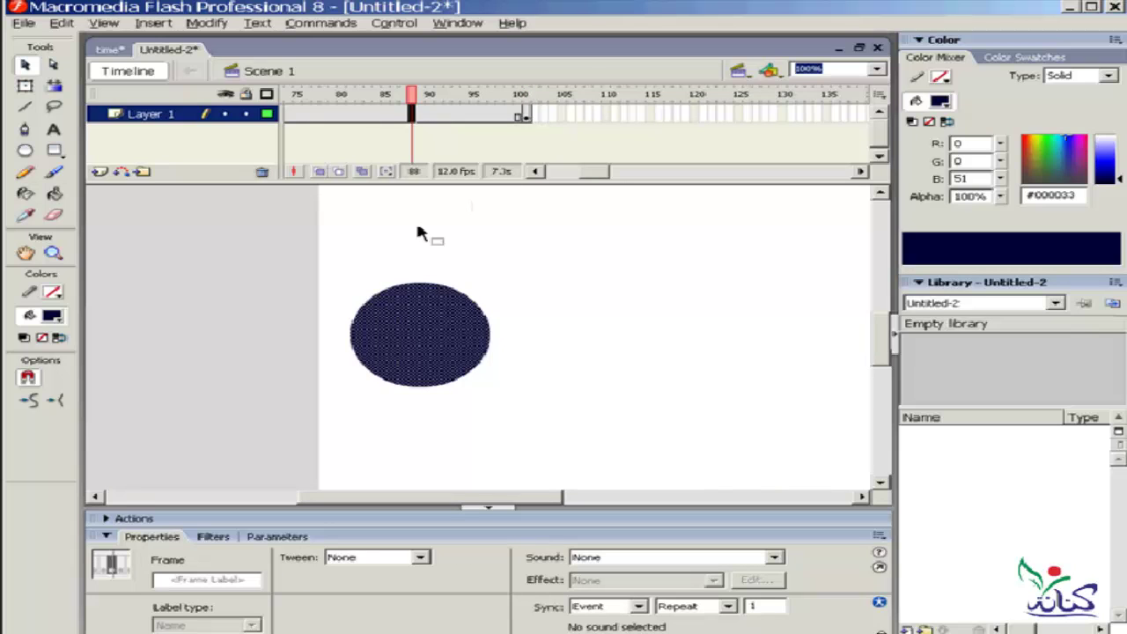
pyautogui.click(526, 116)
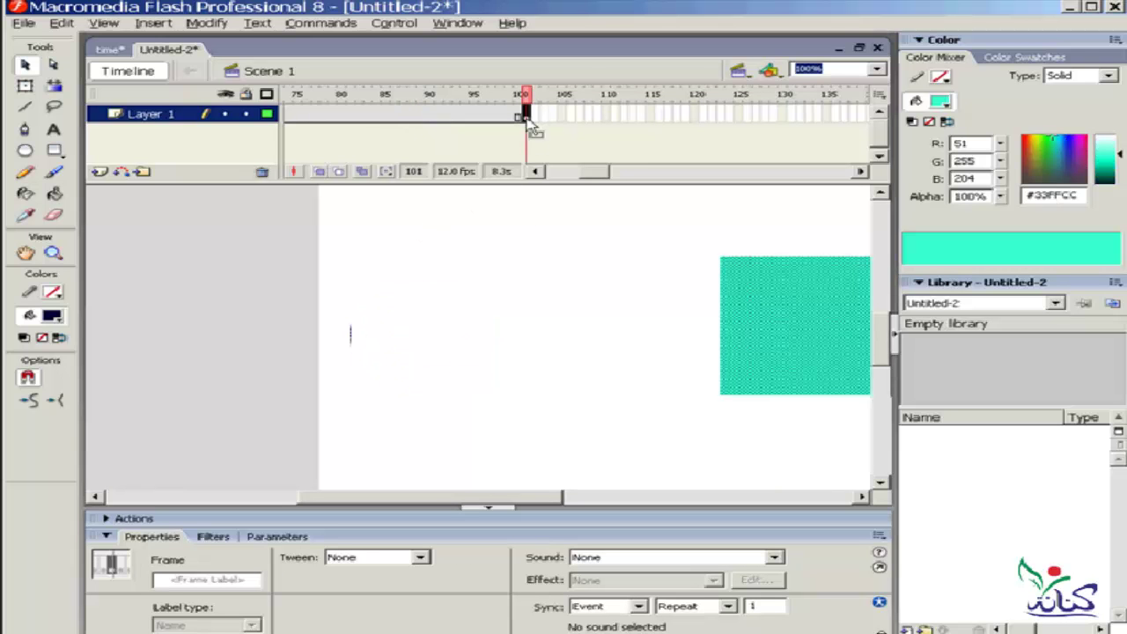
pyautogui.click(444, 215)
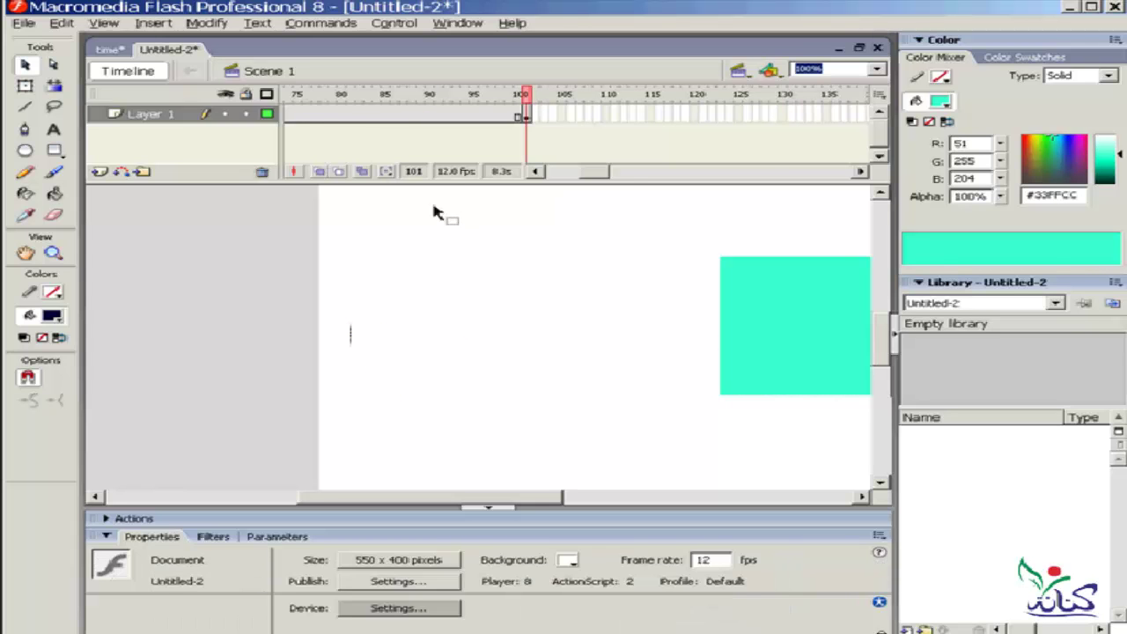
# - Apply a Shape tween at frame 83, then scrub to frame 75 to check the morph
pyautogui.click(361, 114)
pyautogui.rightClick(363, 116)
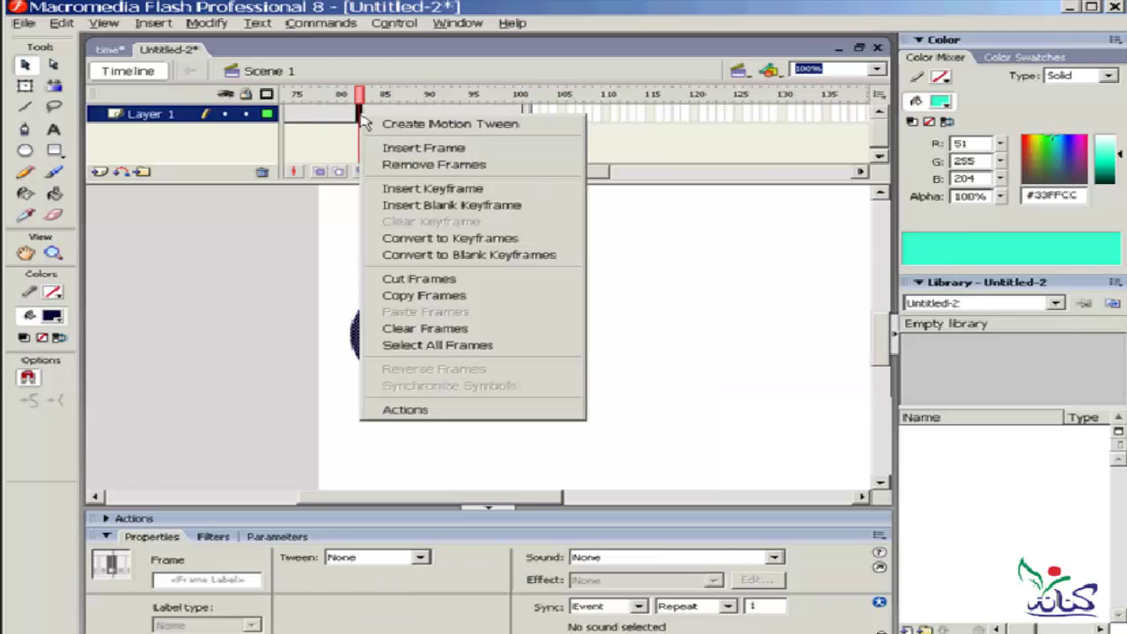
pyautogui.click(407, 74)
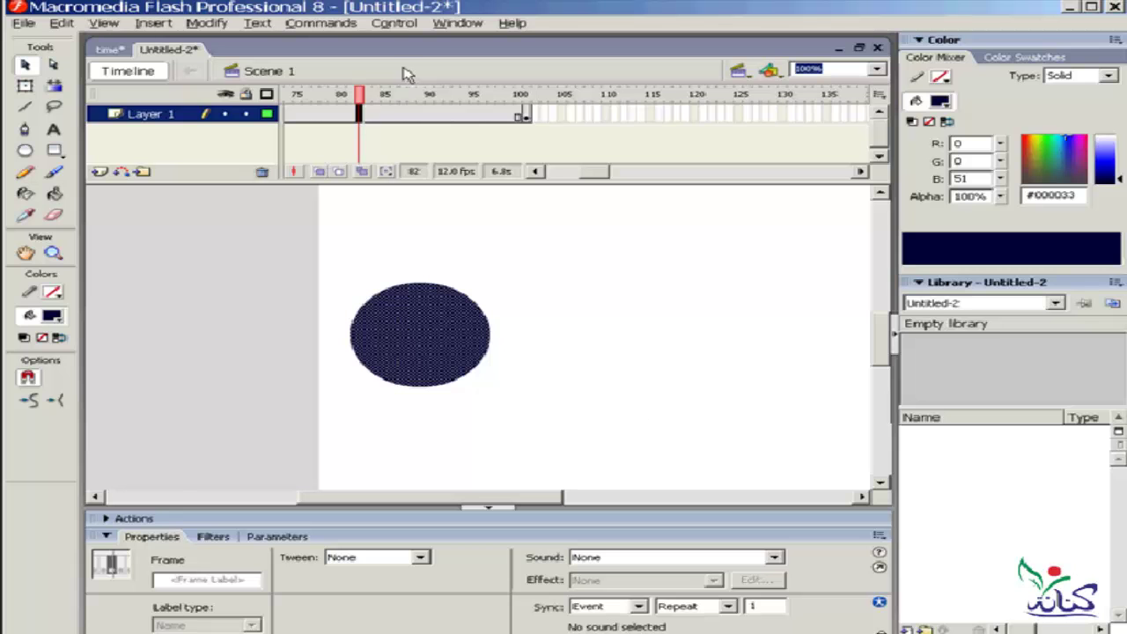
pyautogui.click(421, 559)
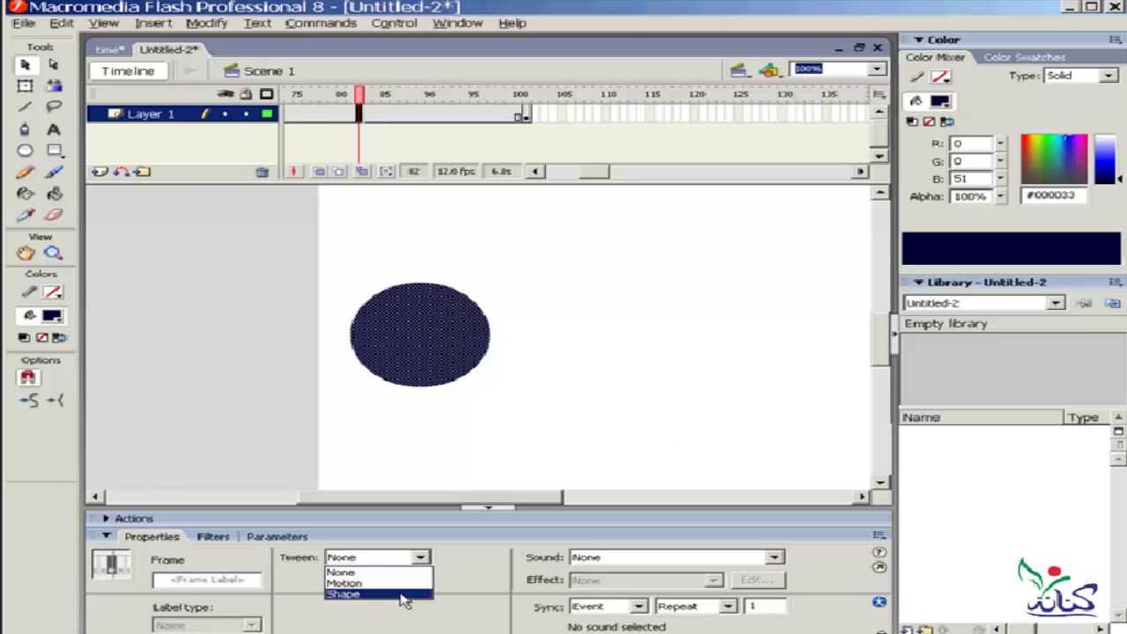
pyautogui.click(403, 595)
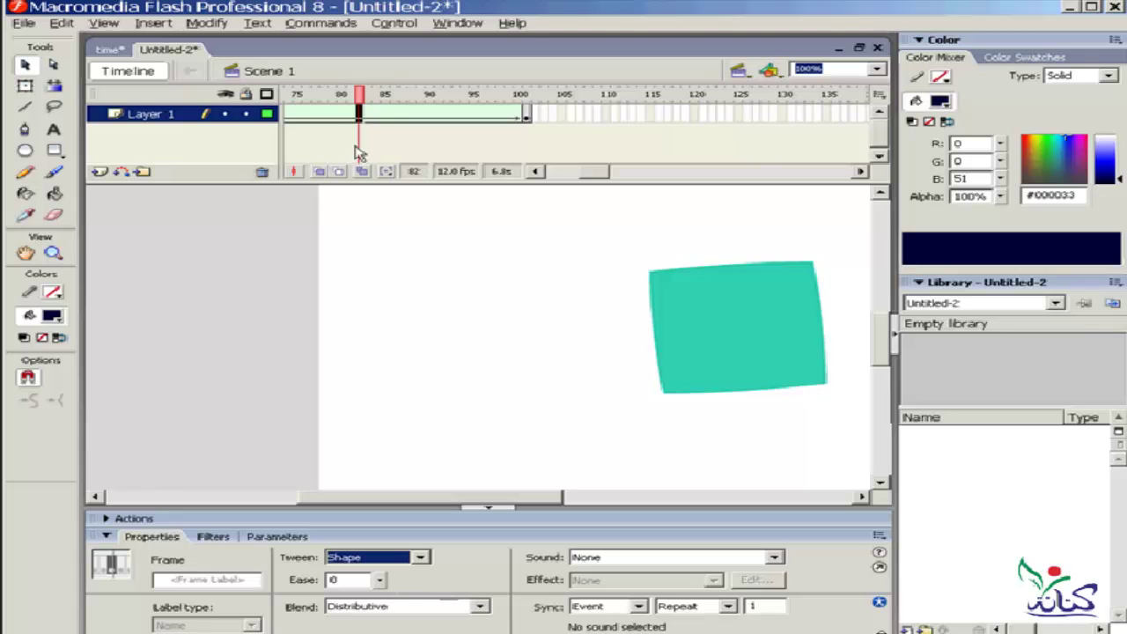
pyautogui.moveTo(361, 102)
pyautogui.mouseDown()
pyautogui.moveTo(302, 100)
pyautogui.moveTo(523, 106)
pyautogui.moveTo(297, 109)
pyautogui.mouseUp()
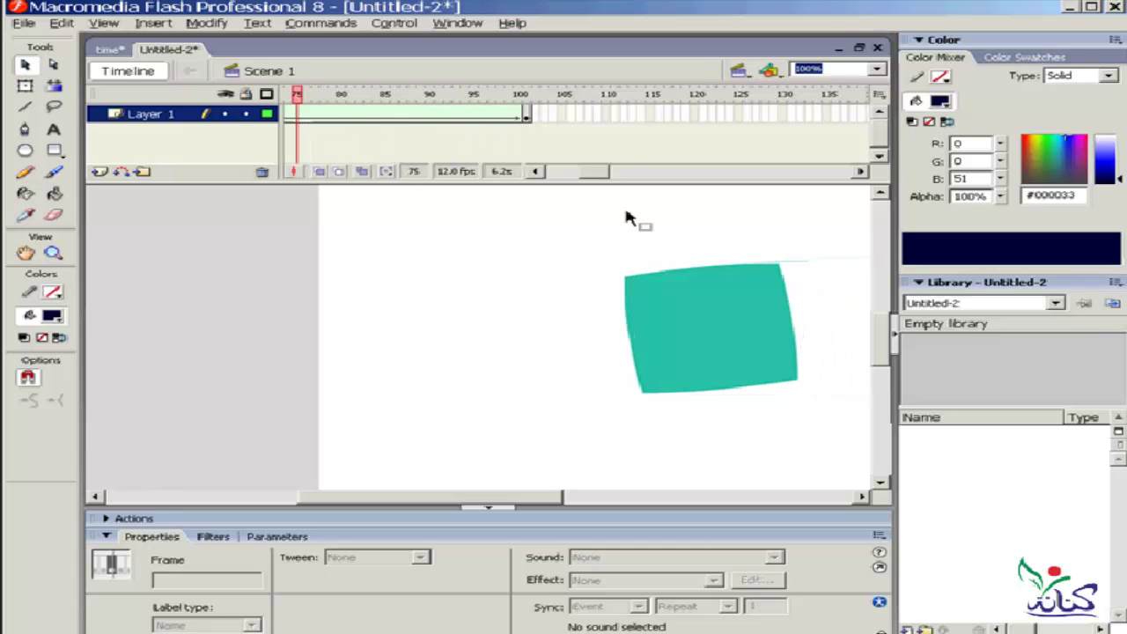
# - Scrub through the tween to watch the navy circle become the teal square, then test the movie
pyautogui.moveTo(606, 173); pyautogui.dragTo(548, 176)
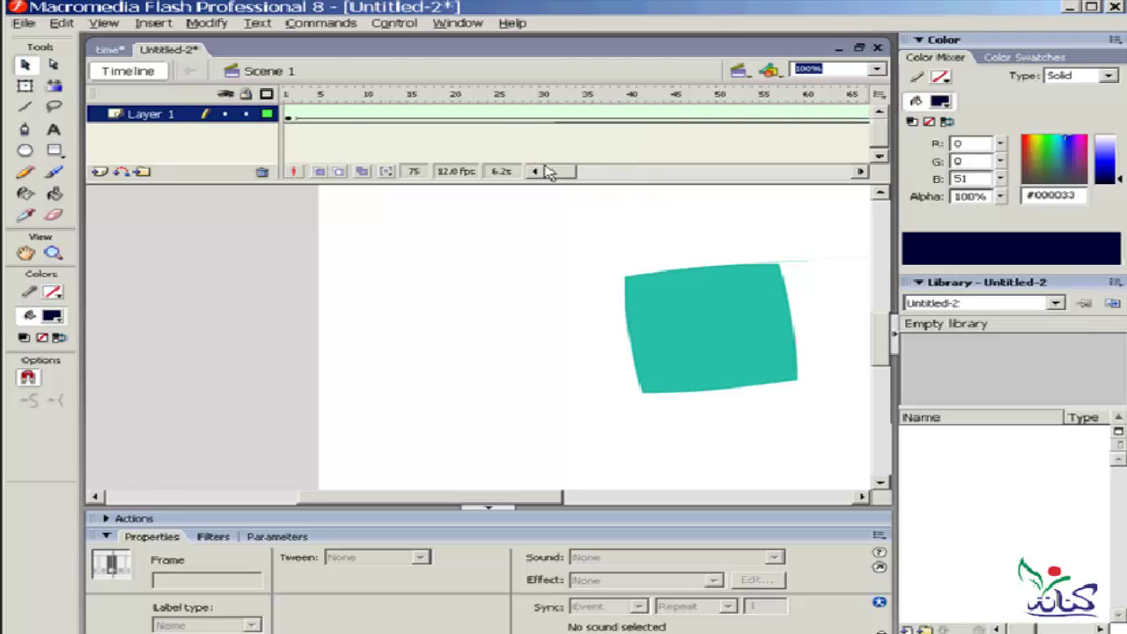
pyautogui.click(308, 121)
pyautogui.moveTo(319, 99)
pyautogui.mouseDown()
pyautogui.moveTo(830, 101)
pyautogui.moveTo(297, 101)
pyautogui.moveTo(679, 101)
pyautogui.moveTo(736, 121)
pyautogui.moveTo(849, 125)
pyautogui.mouseUp()
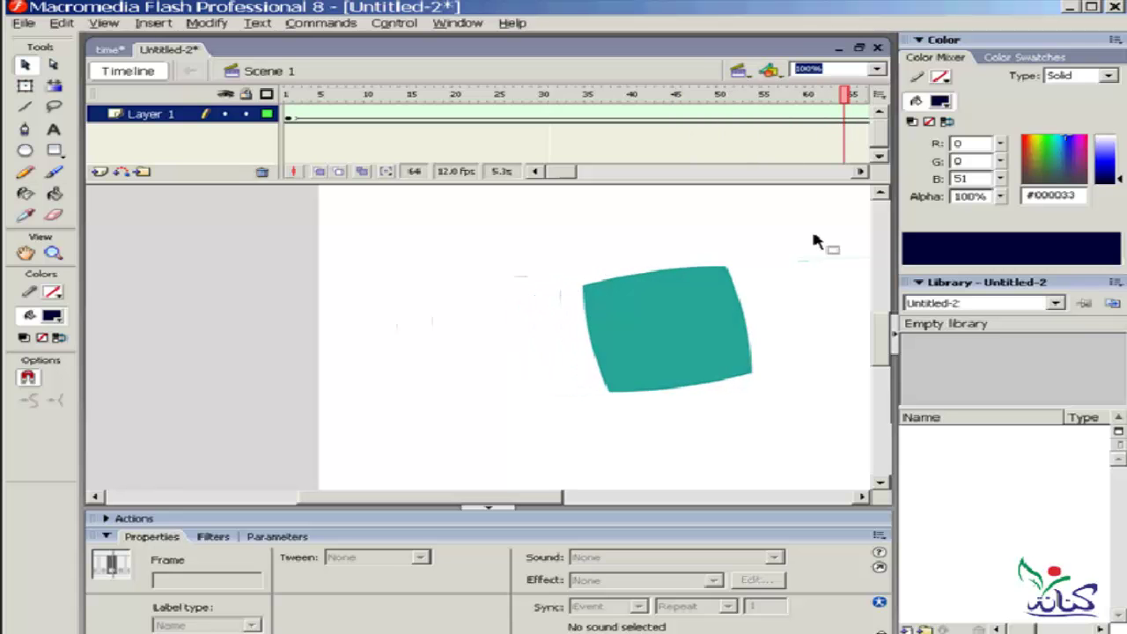
pyautogui.hotkey('ctrl', 'Return')
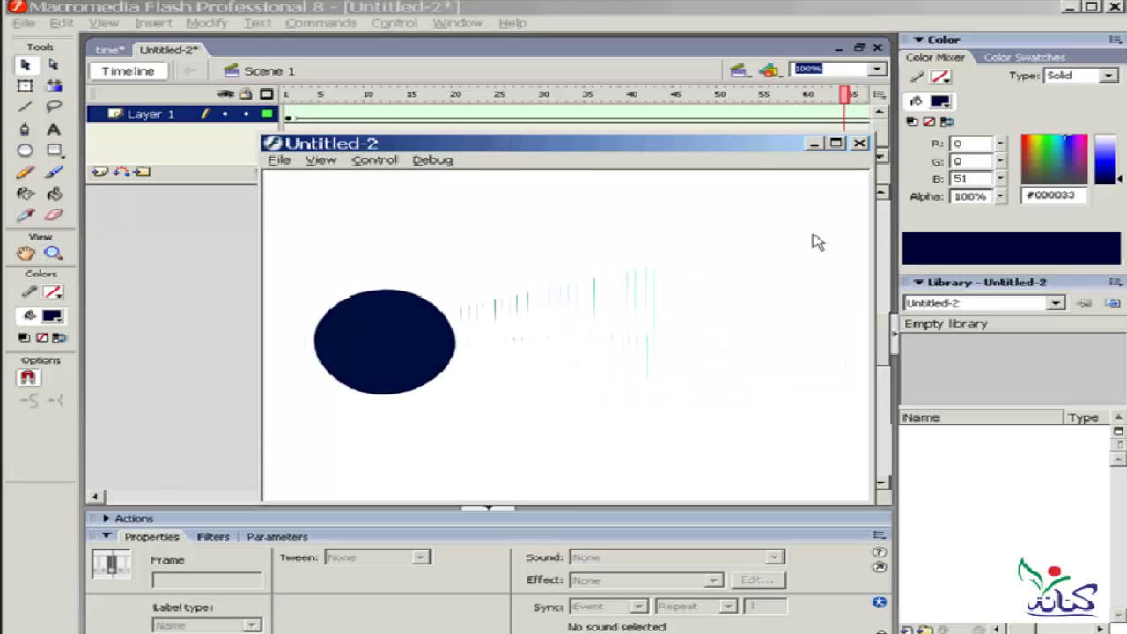
# - Close the Test Movie preview window to return to the stage
pyautogui.click(860, 144)
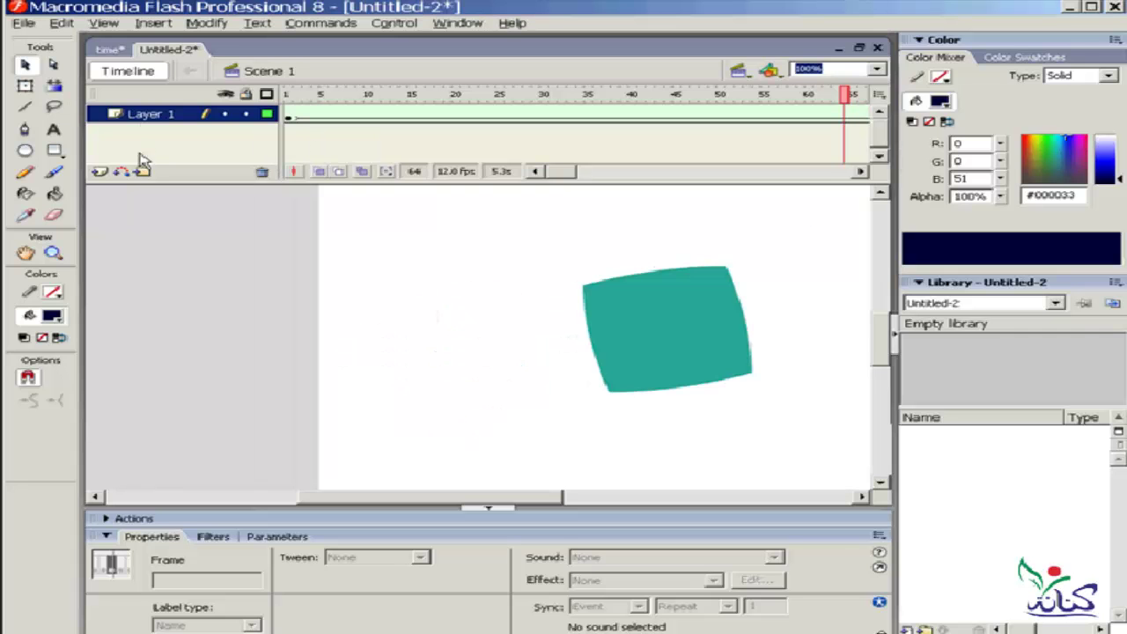